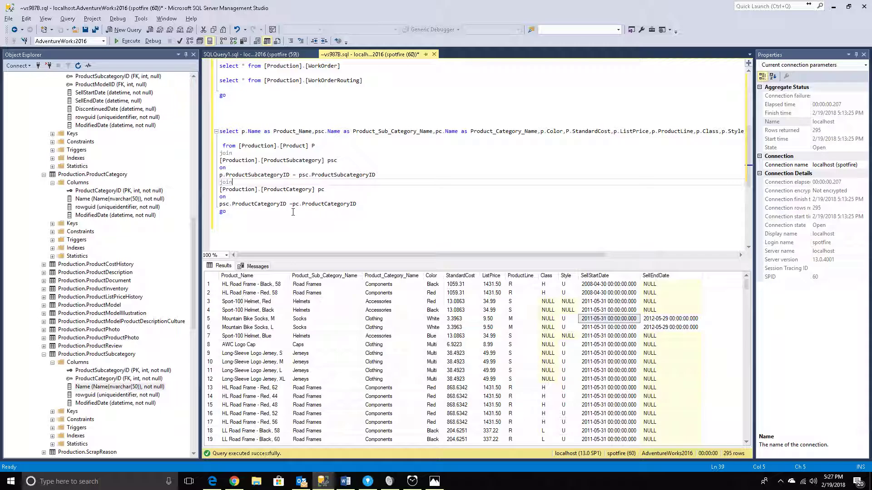
left_click(230, 124)
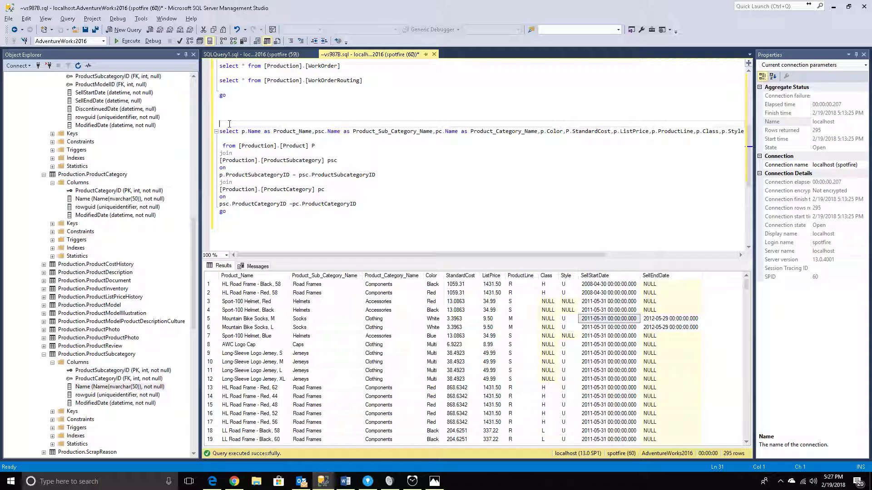
left_click(213, 276)
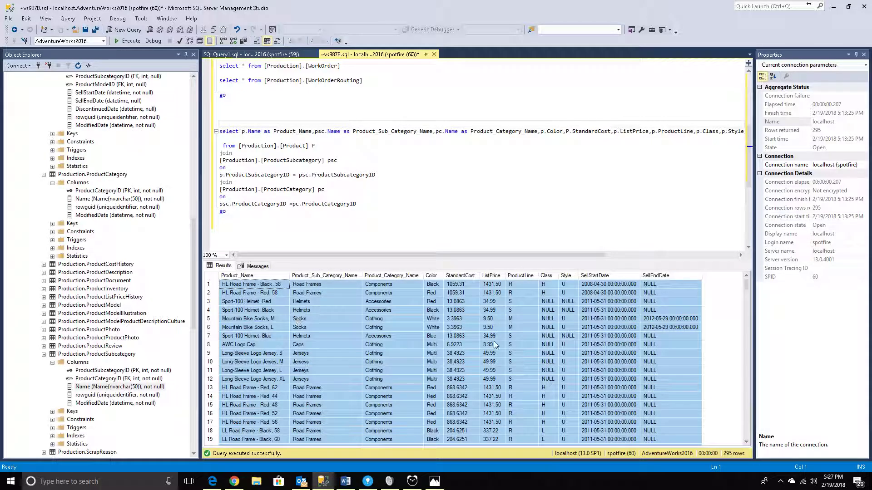
left_click(379, 205)
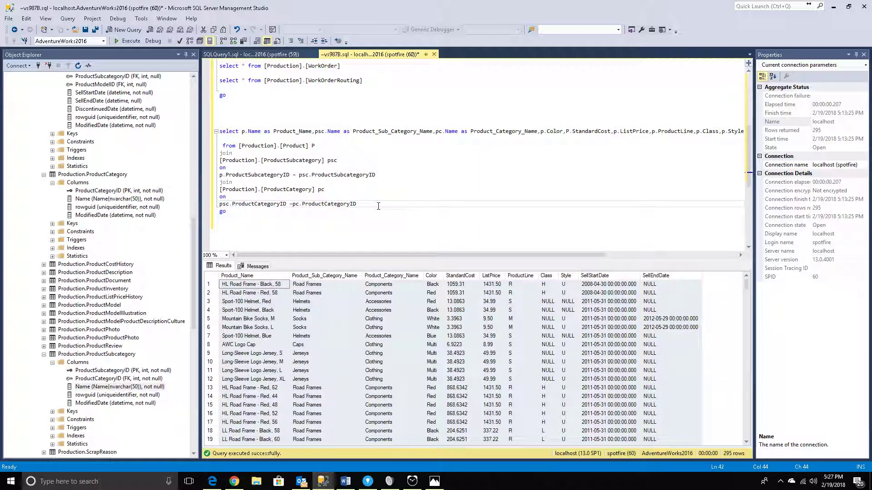
Begin a statement on the blank line above the joined product query with "create view as dash".
left_click(226, 123)
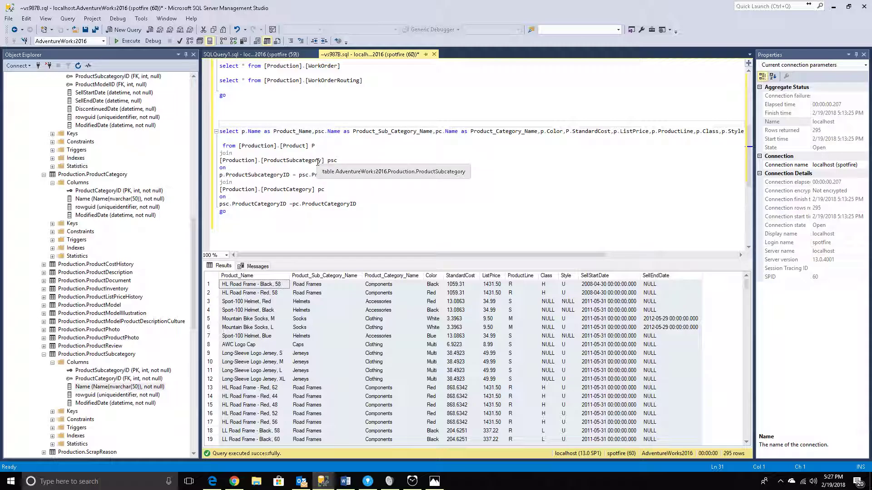
type("create")
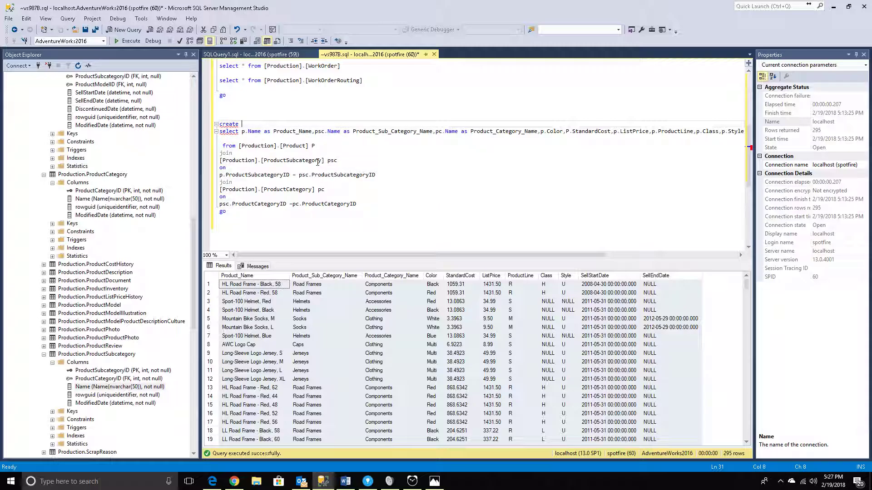
type(" view as dash")
Examine the existing views of the AdventureWorks2016 database in the object tree, including dbo.v_Ecommerce_Dashboard.
left_click(44, 175)
left_click_drag(194, 274, 193, 314)
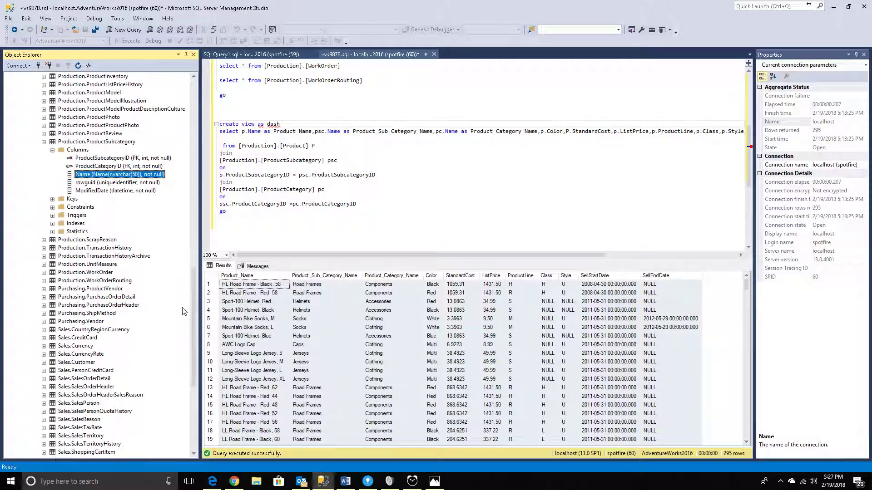
left_click(44, 141)
scroll(41, 150, "down", 5)
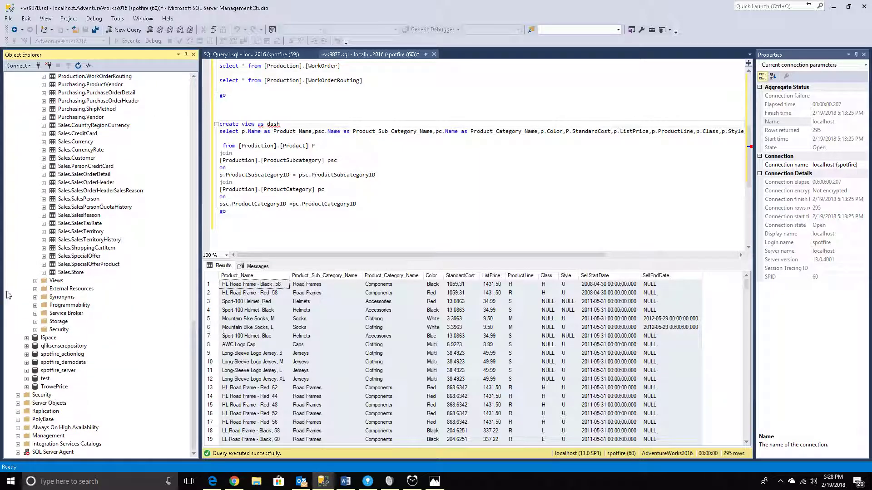
left_click(35, 280)
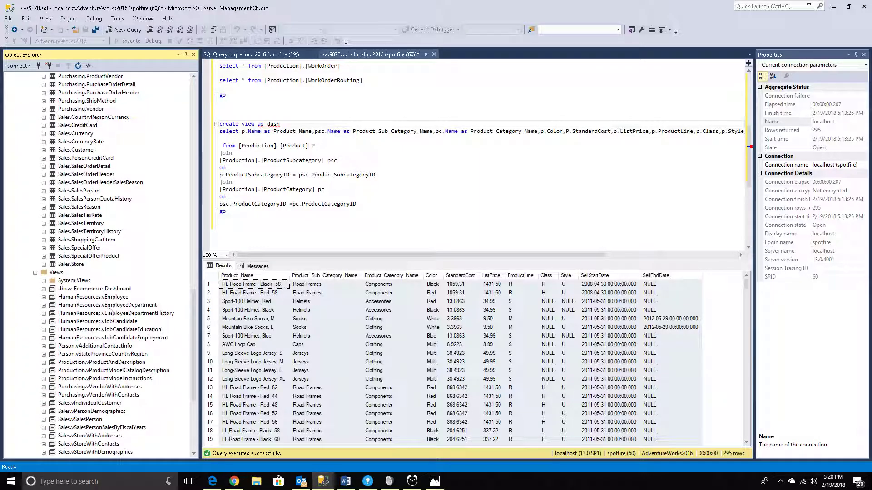
left_click(64, 281)
left_click(44, 289)
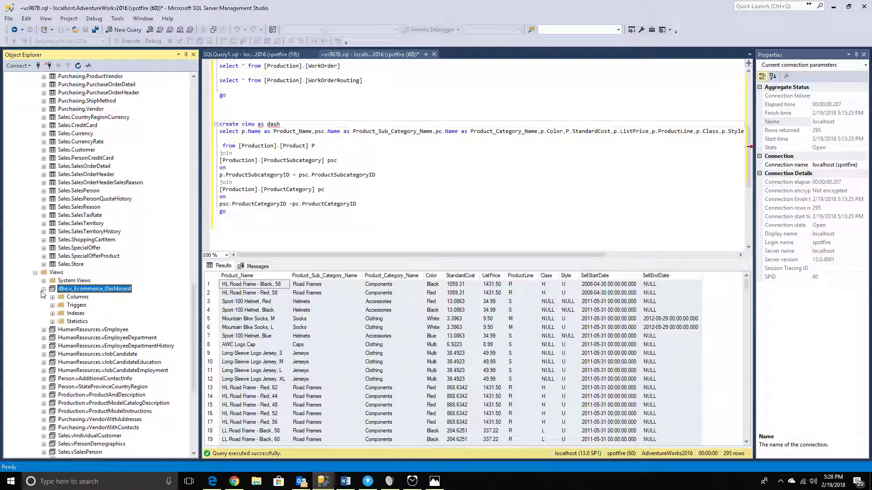
left_click(35, 273)
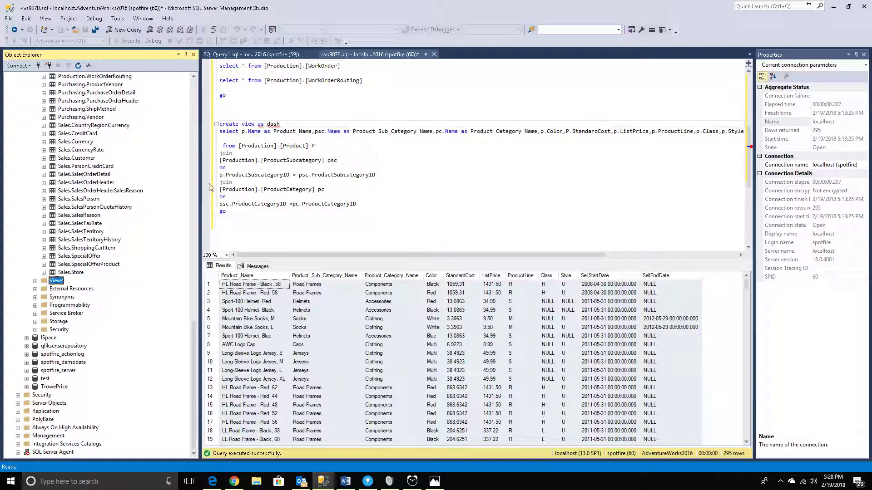
Complete the header line as "create view dashboard.vProducts" and put "as" on its own line above the select query.
left_click(283, 126)
type("boar.")
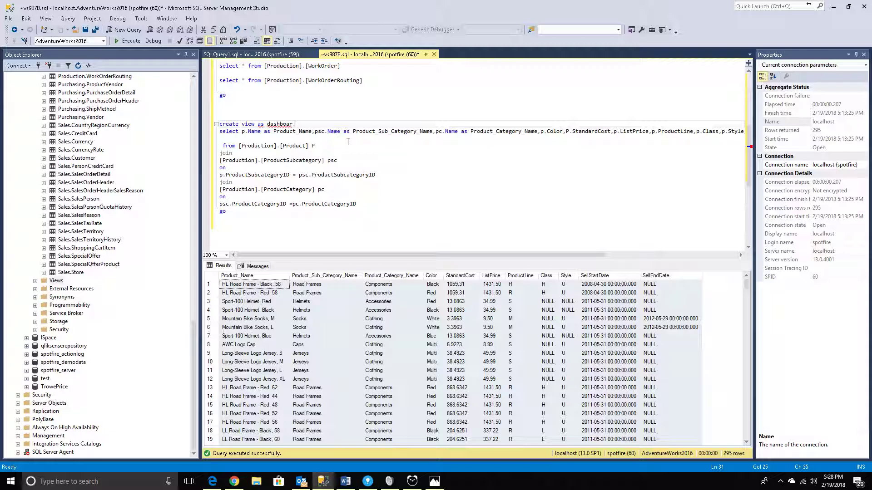
key("BackSpace")
key("BackSpace")
type("d.")
key("BackSpace")
key("BackSpace")
type("rd")
key("BackSpace")
key("BackSpace")
key("End")
key("Left")
type("v")
key("Right")
type("roducts")
key("Return")
type("as")
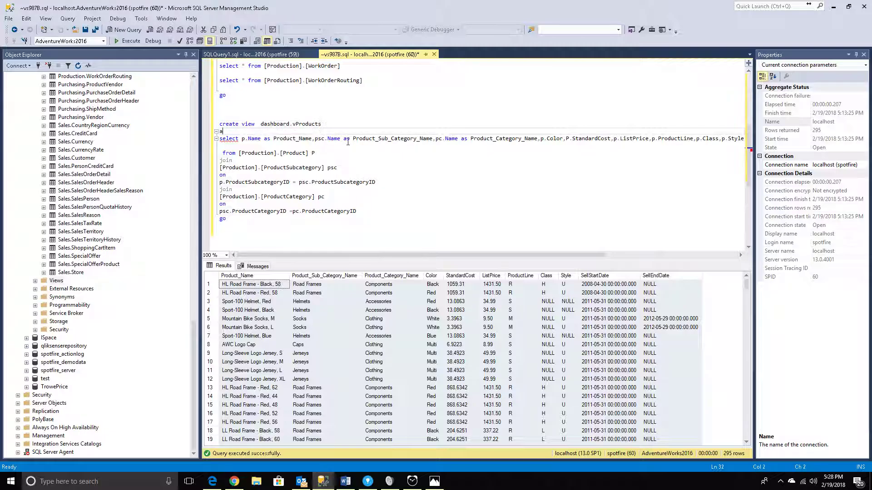
Execute only the create view statement for dashboard.vProducts, including its joined select query.
key("Up")
key("Home")
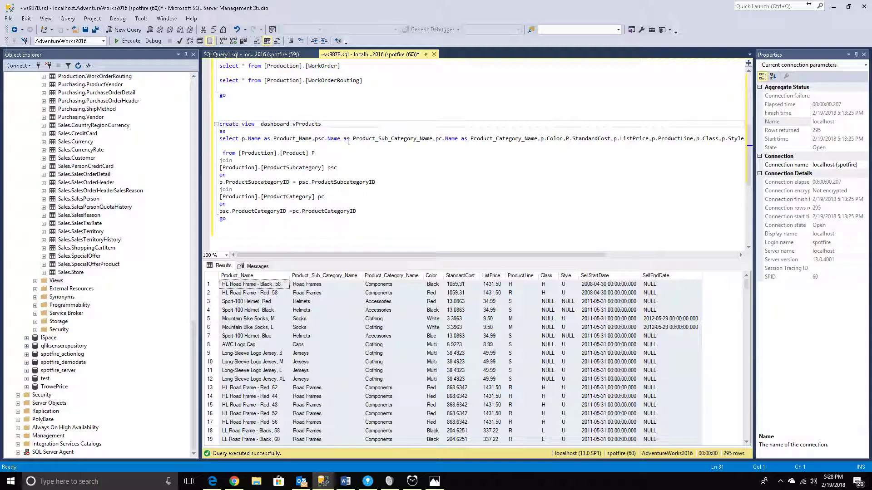
key("shift+Down")
key("shift+Down")
key("shift+Down")
key("shift+Down")
key("shift+Down")
key("shift+Down")
key("shift+Down")
key("shift+Down")
key("shift+Down")
key("shift+Down")
key("shift+Down")
key("shift+Down")
key("shift+Down")
key("shift+Down")
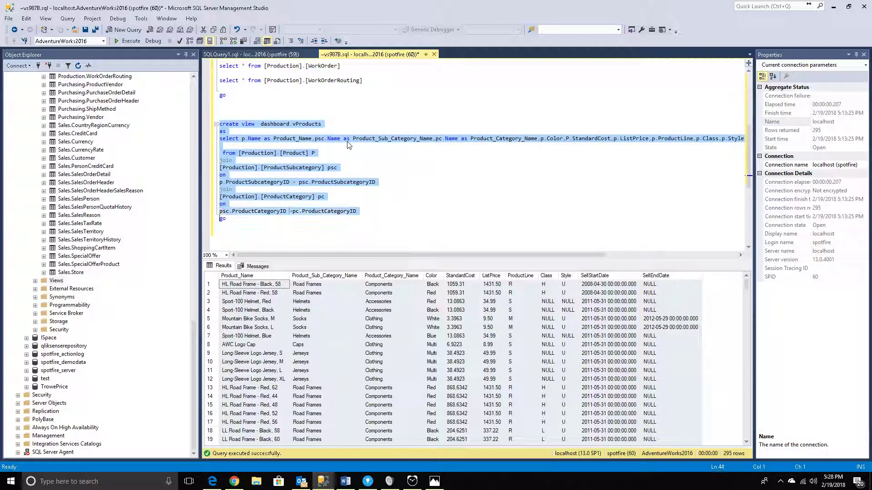
left_click(128, 41)
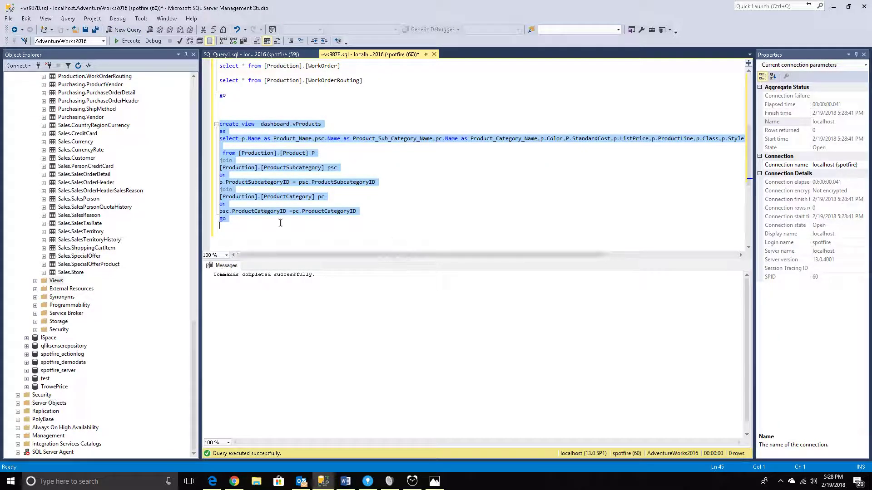
Refresh the database's Views folder and select the dashboard.vProducts view.
left_click(35, 281)
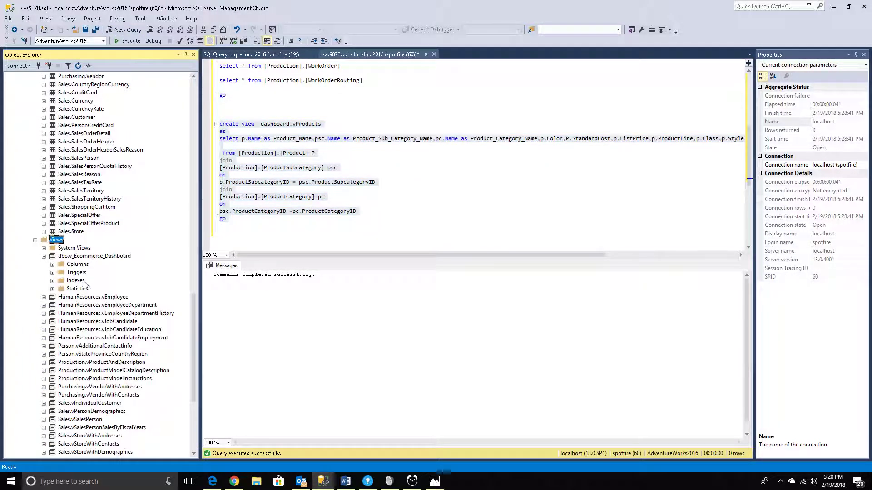
scroll(46, 258, "down", 2)
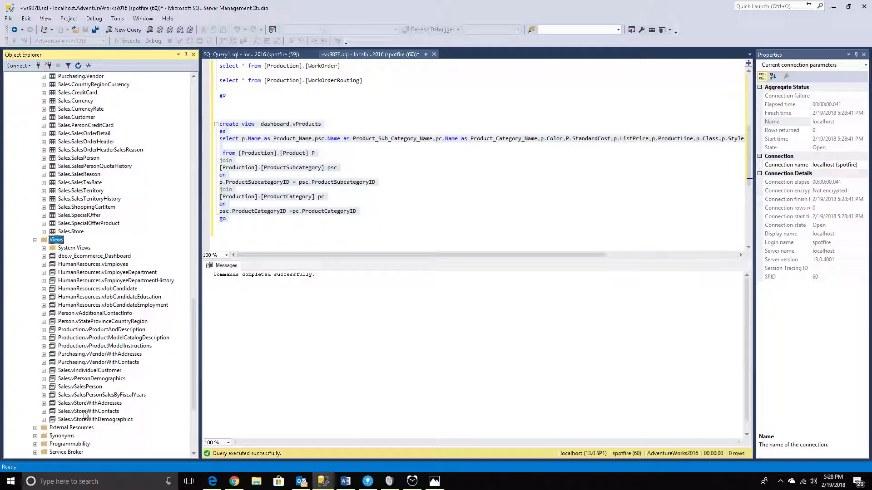
right_click(52, 240)
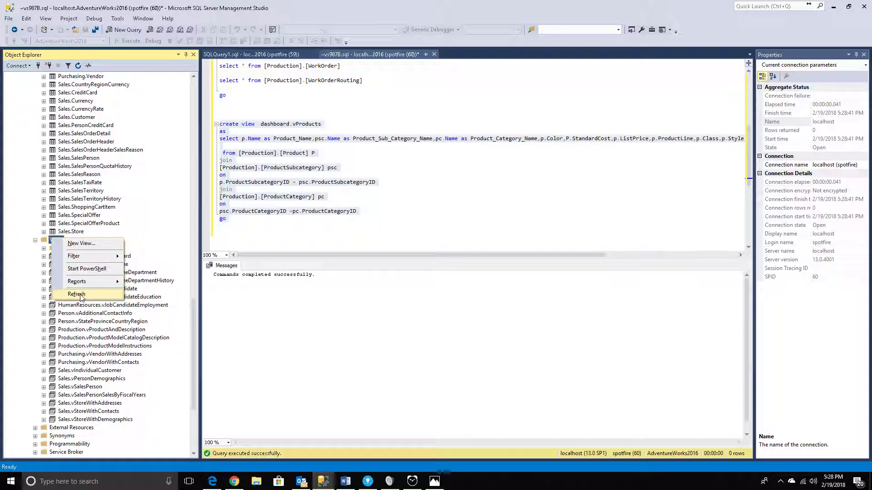
left_click(66, 293)
left_click(81, 283)
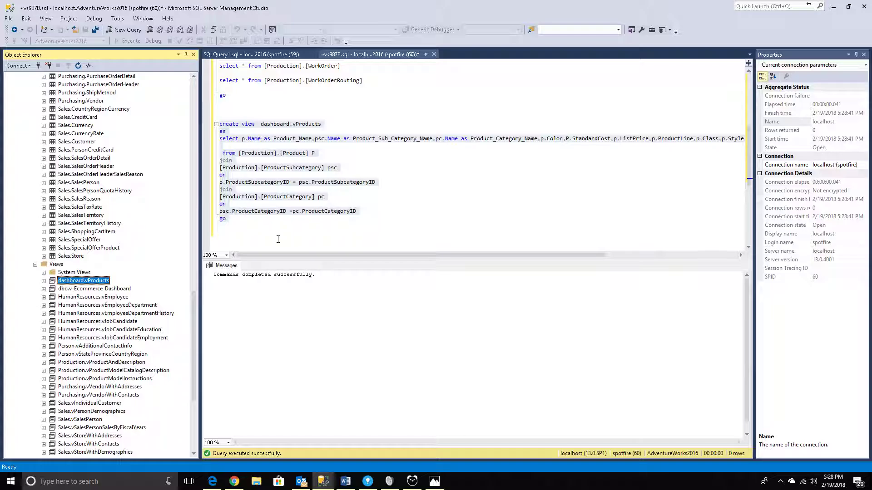
Switch to TIBCO Spotfire and open the Information Designer.
left_click(245, 225)
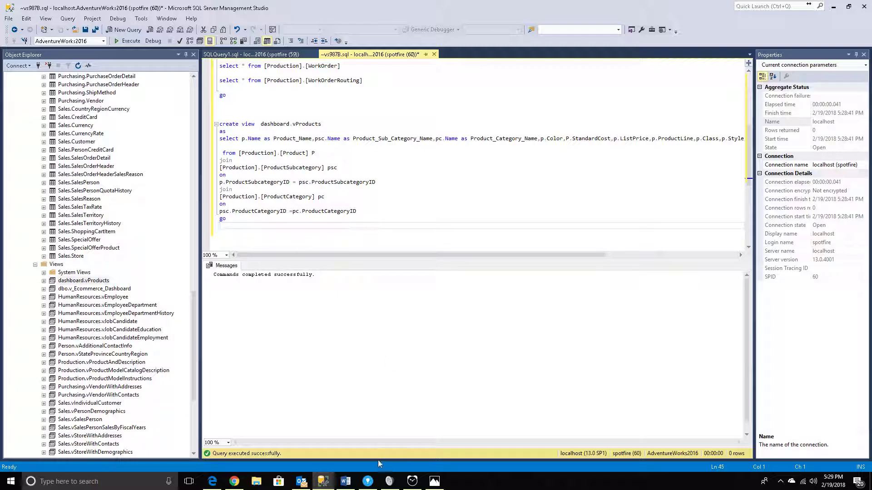
left_click(368, 481)
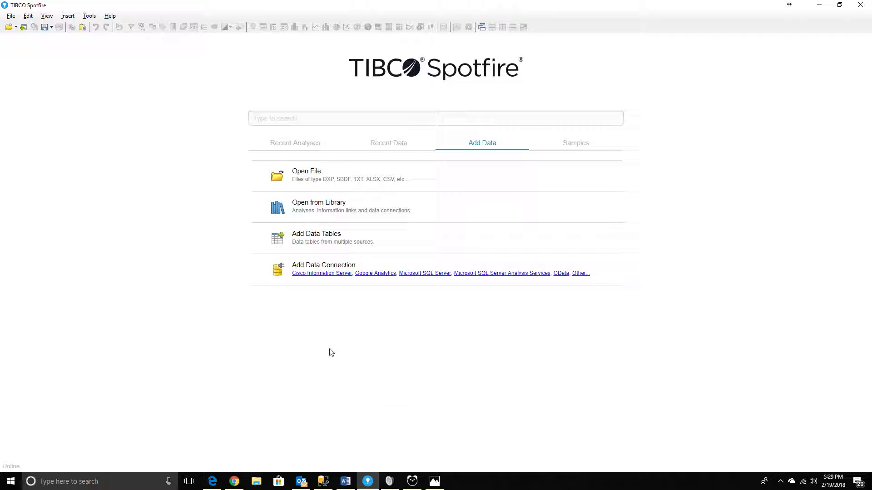
left_click(89, 16)
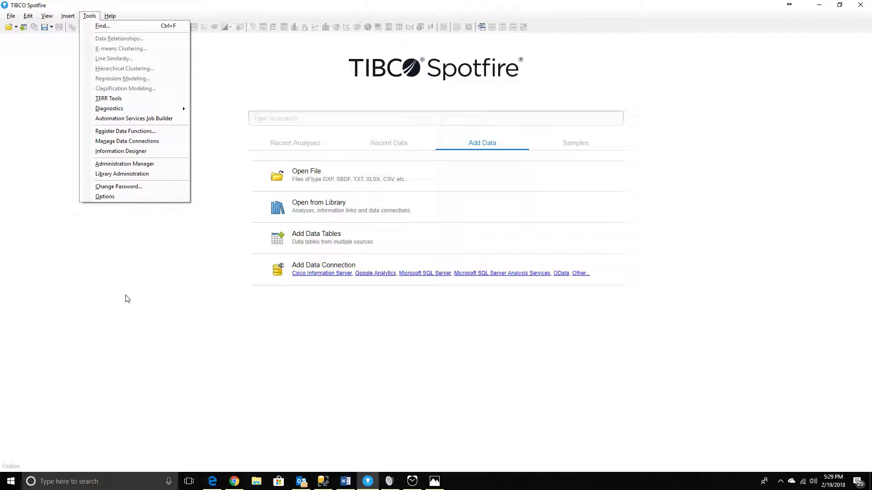
left_click(142, 314)
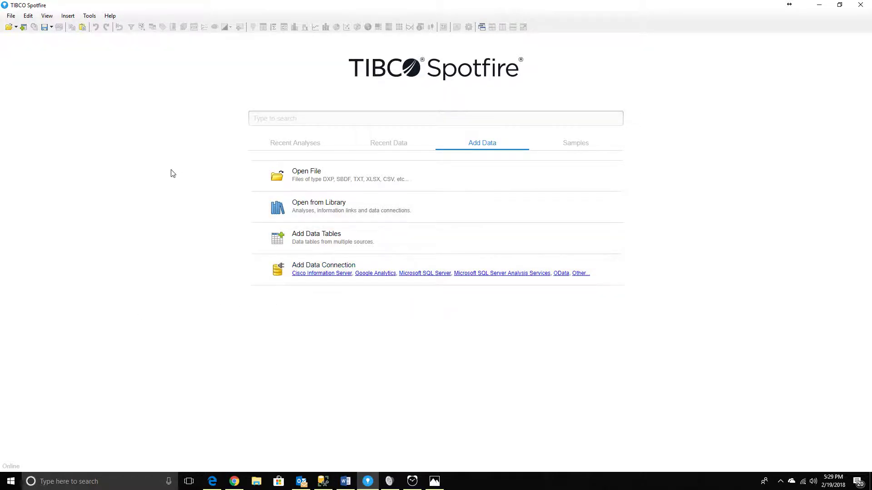
left_click(85, 18)
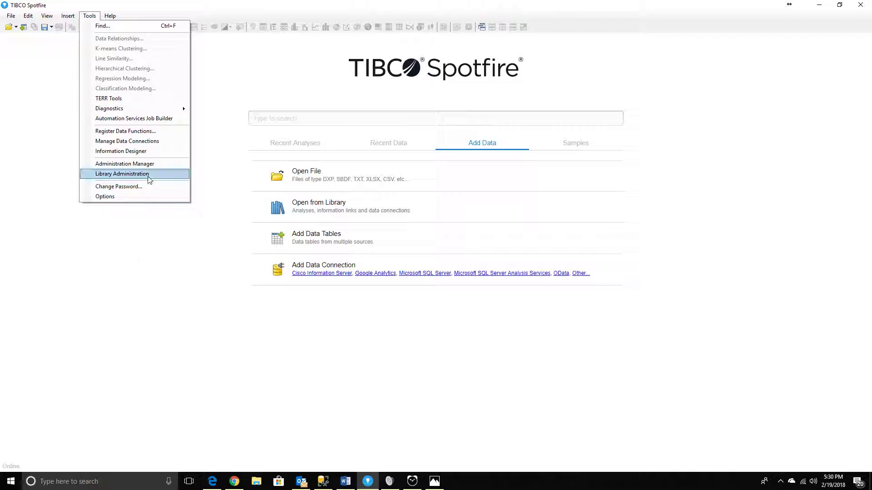
left_click(144, 151)
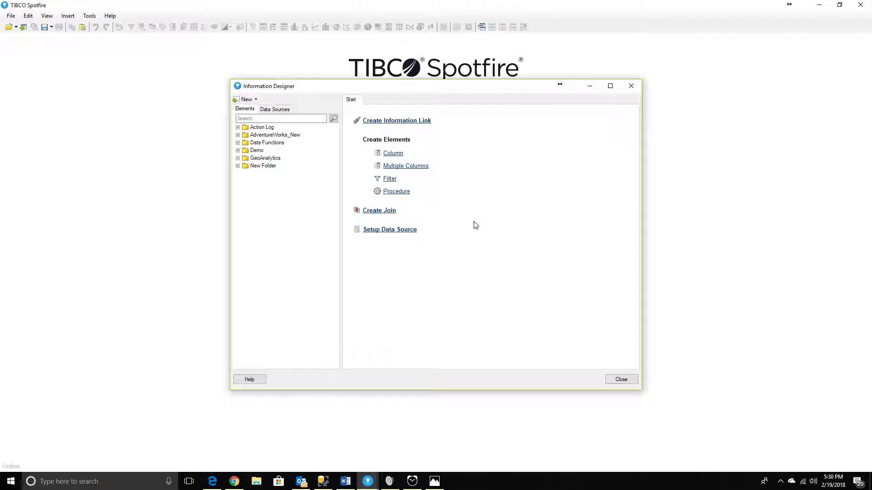
Examine the AdventureWorks data source's connection settings and its list of databases, then close its settings.
left_click_drag(488, 94, 440, 93)
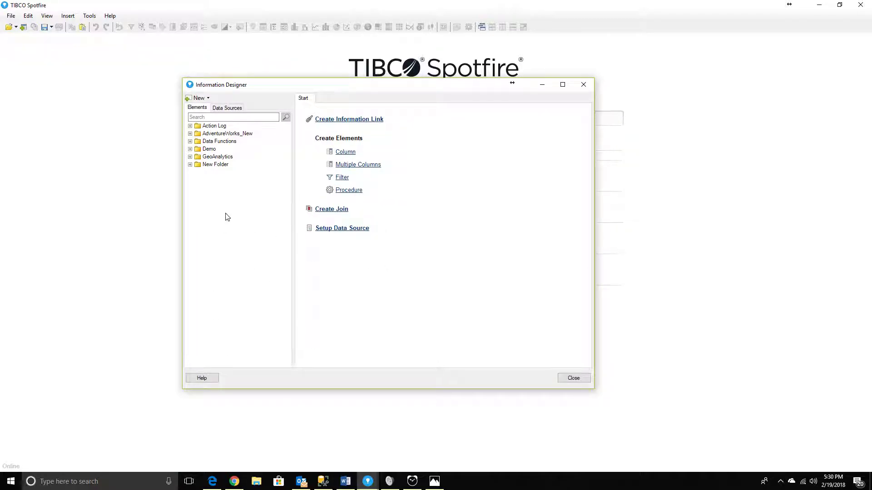
left_click_drag(345, 89, 310, 69)
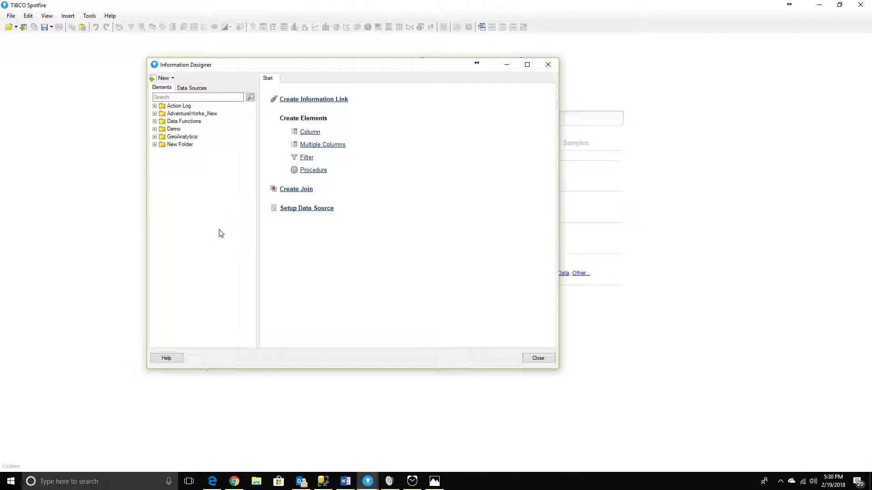
left_click(191, 87)
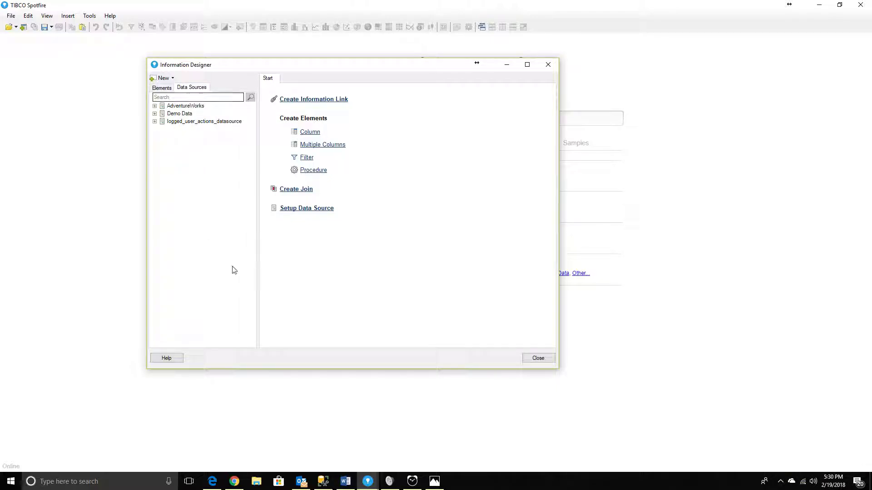
double_click(188, 106)
right_click(190, 109)
left_click(209, 113)
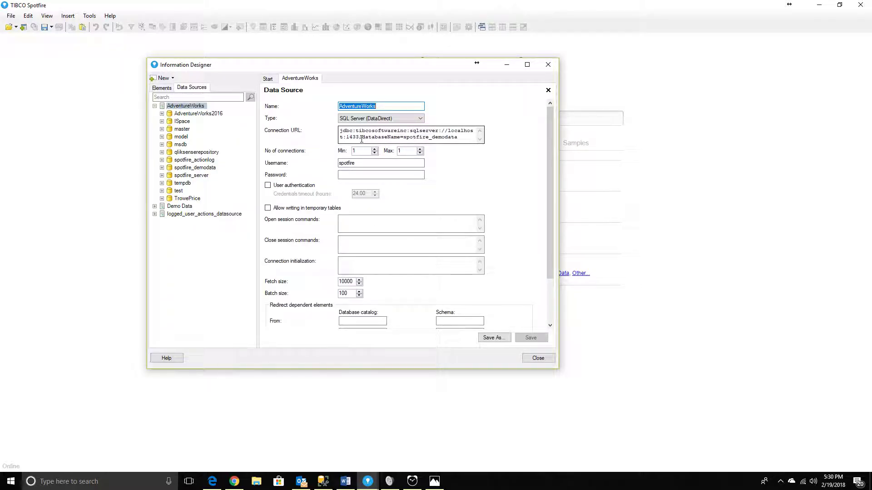
left_click(382, 120)
left_click(382, 121)
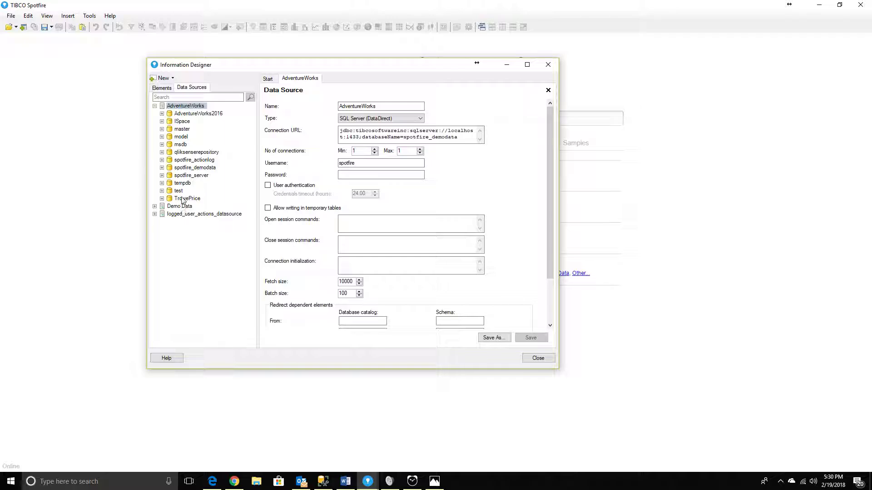
left_click(196, 115)
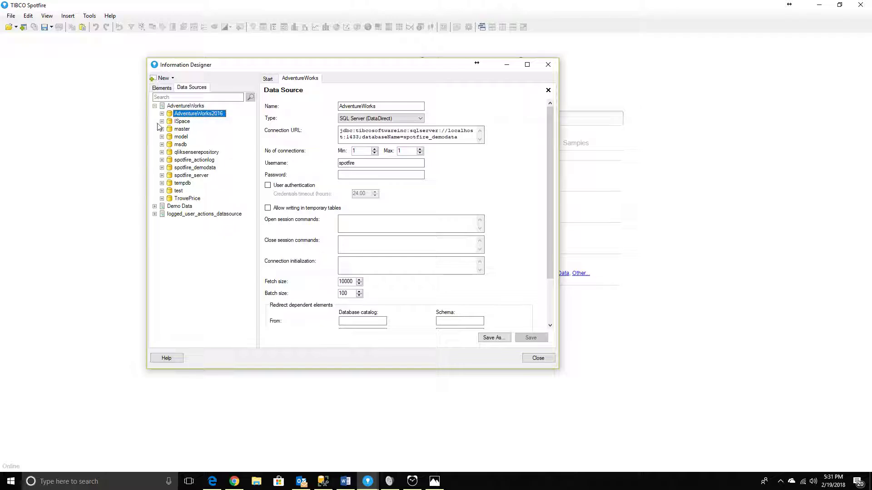
left_click(162, 88)
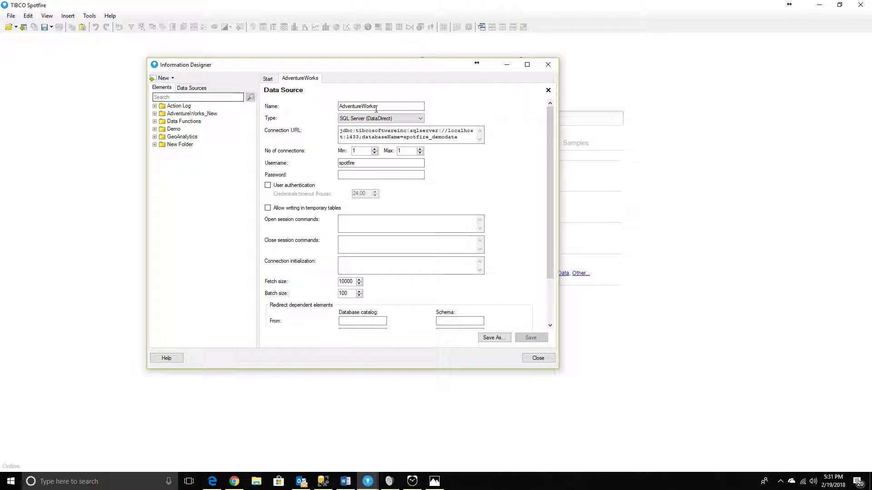
left_click(548, 90)
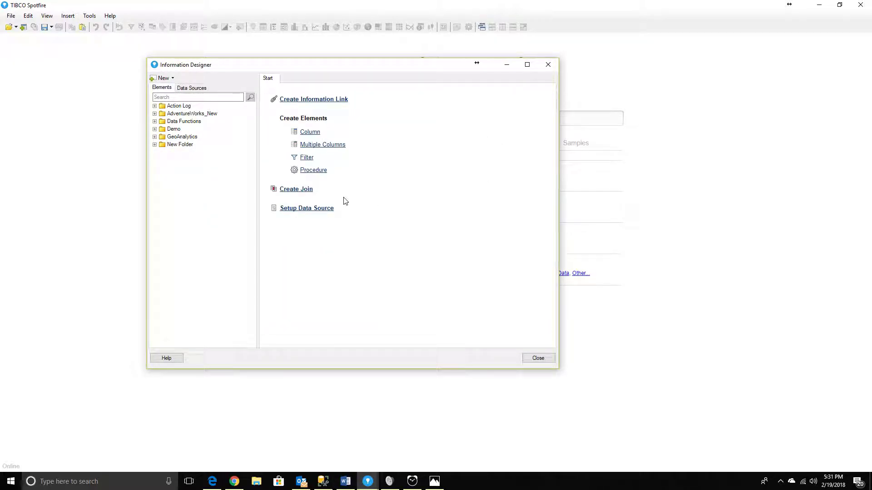
Start a multiple-columns element and add all source columns of the vProducts view from AdventureWorks2016's dashboard schema.
left_click(182, 114)
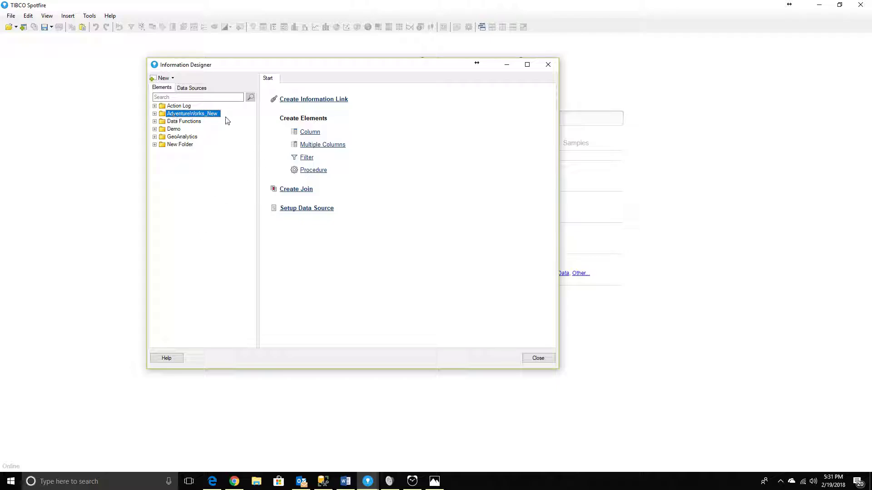
left_click(317, 148)
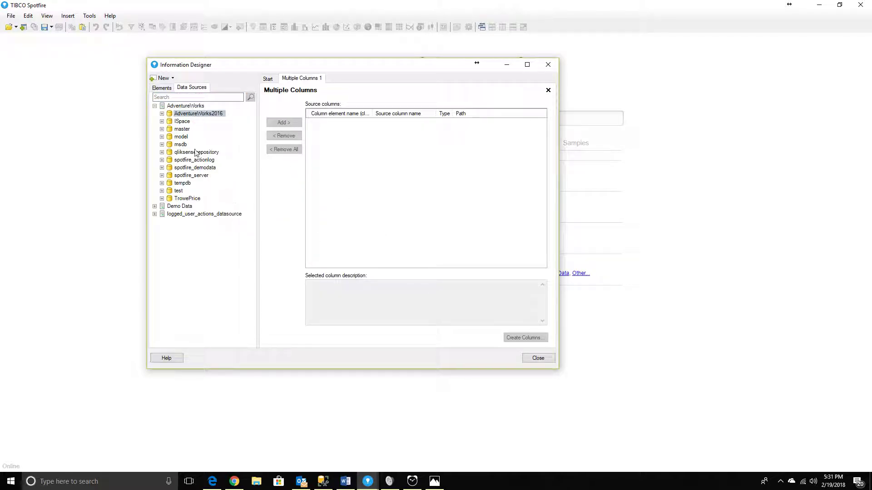
double_click(167, 114)
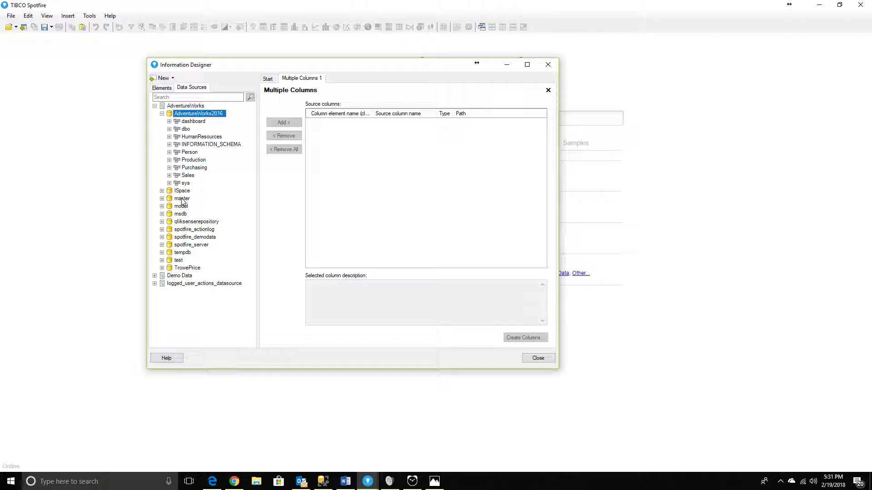
left_click(191, 122)
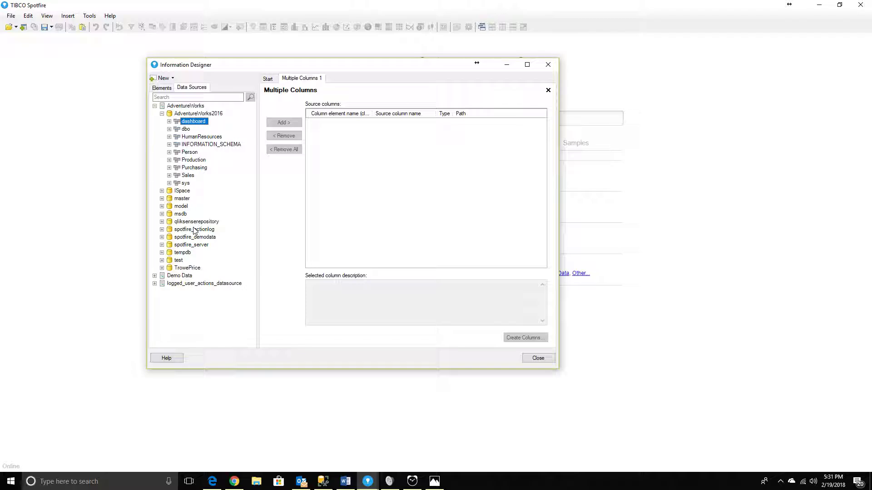
left_click(168, 121)
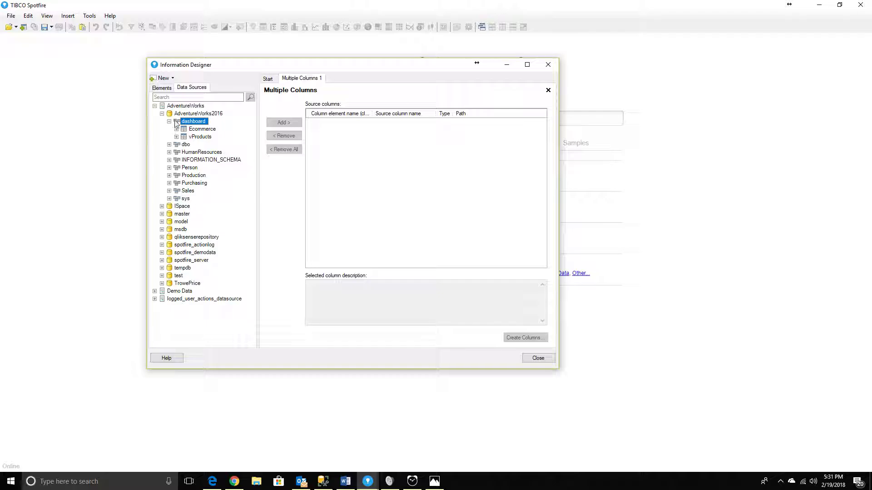
left_click(202, 137)
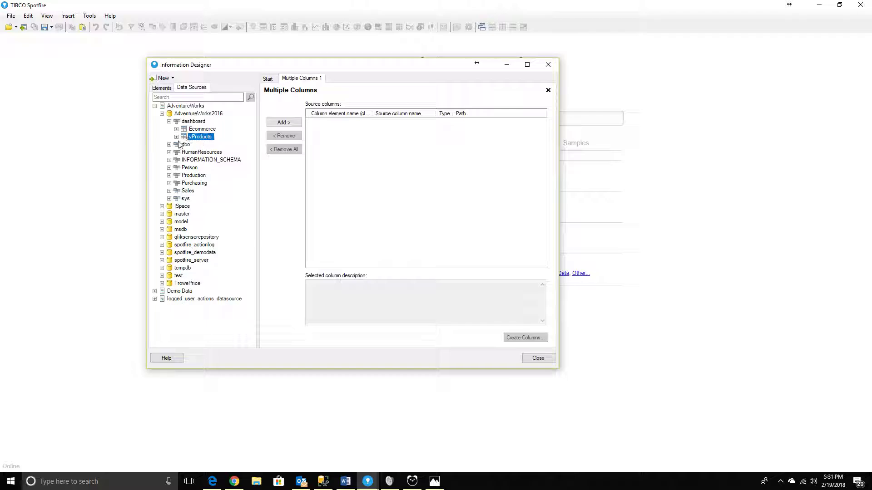
left_click(177, 137)
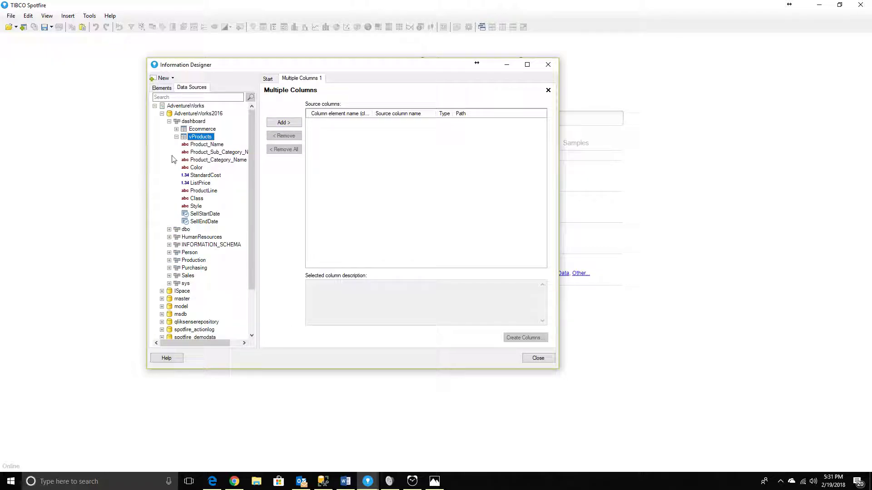
left_click(283, 123)
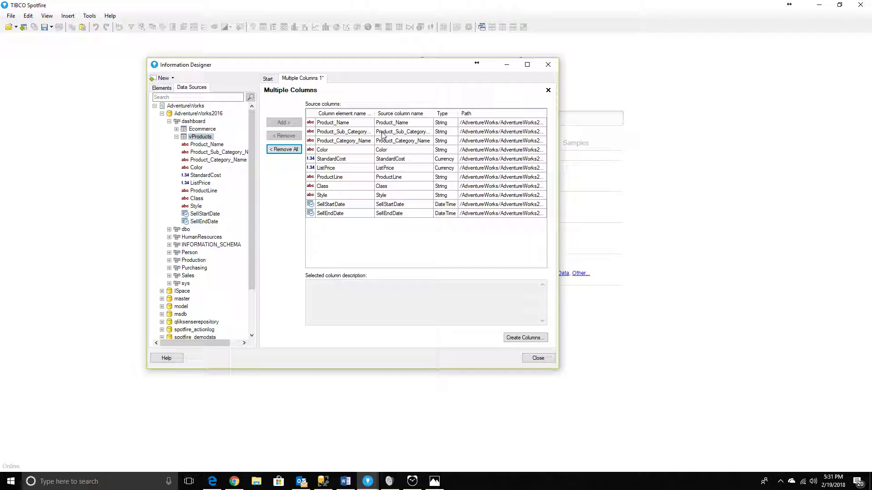
Open the Product_Name column's element name for editing.
left_click(410, 123)
left_click(365, 124)
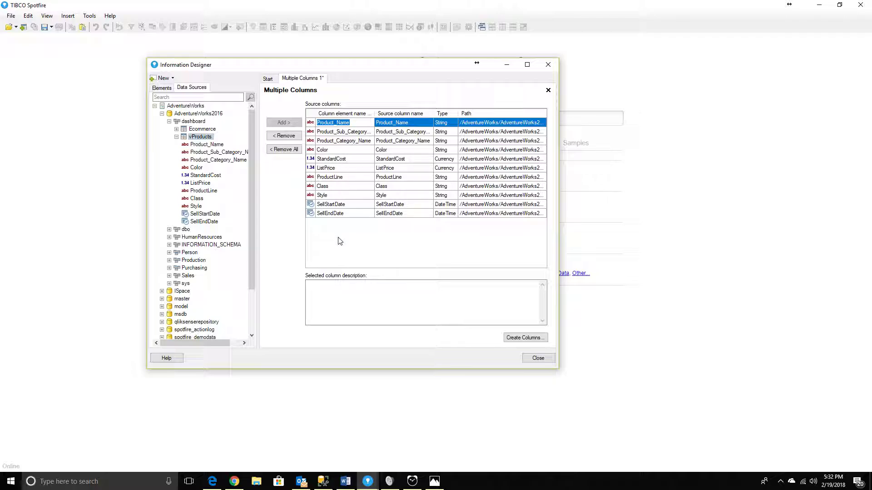
left_click(335, 122)
Begin creating the columns and choose the Columns Elements folder under AdventureWorks_New/AdventureWorks in the library.
left_click(525, 338)
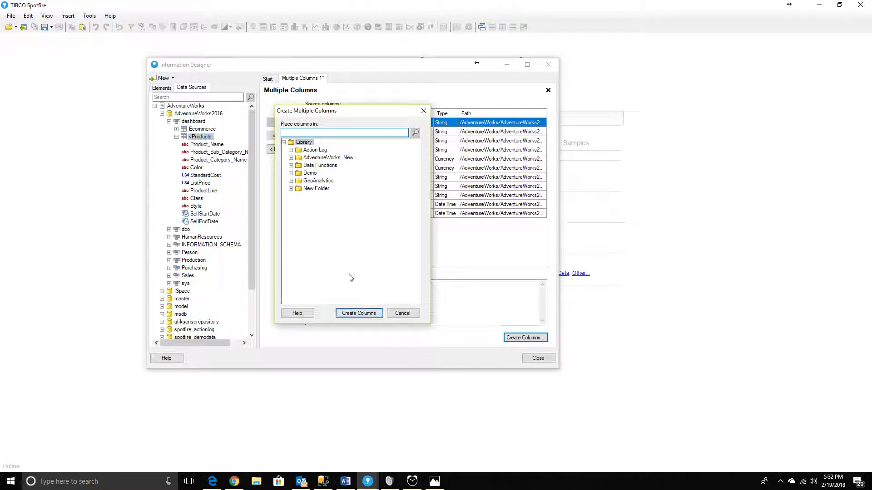
left_click(314, 159)
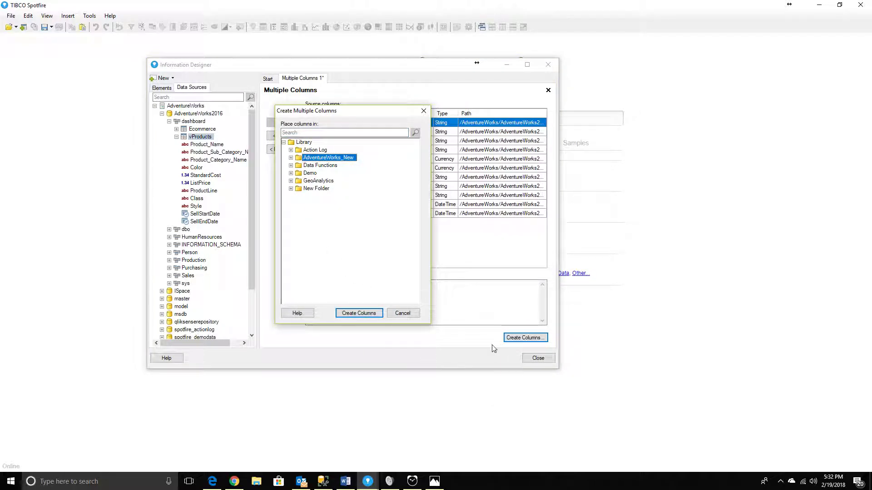
left_click(291, 158)
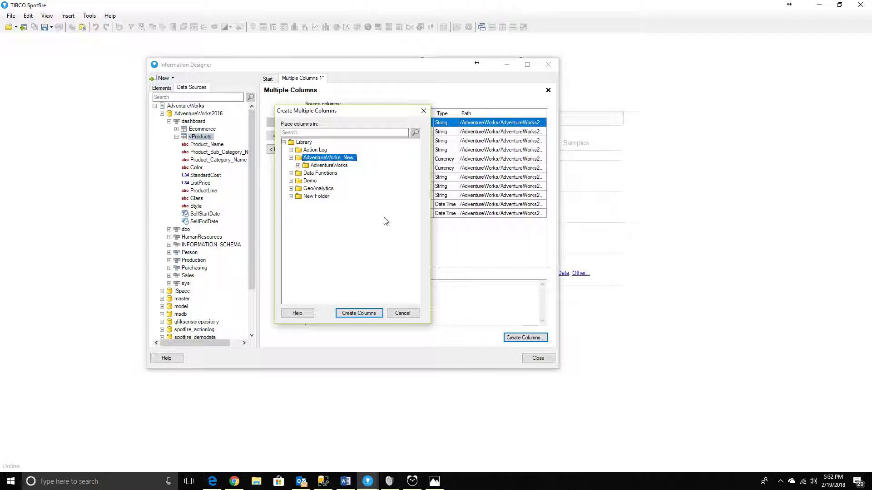
left_click(298, 165)
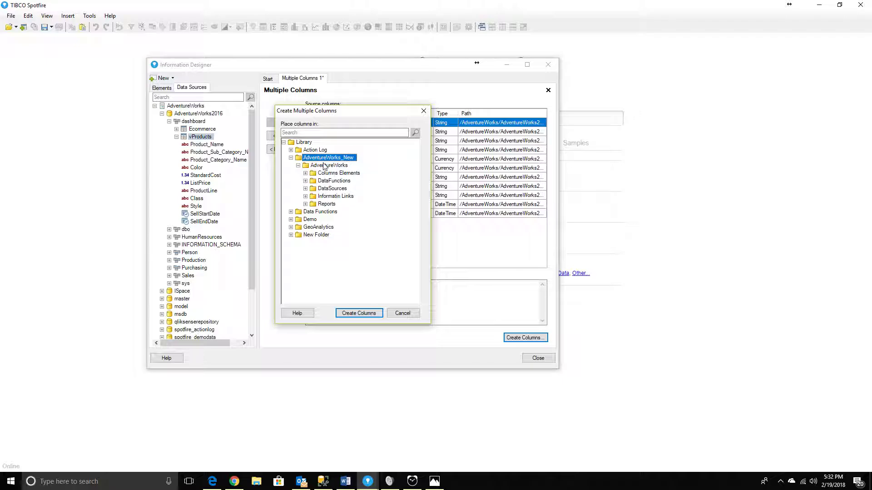
left_click(320, 174)
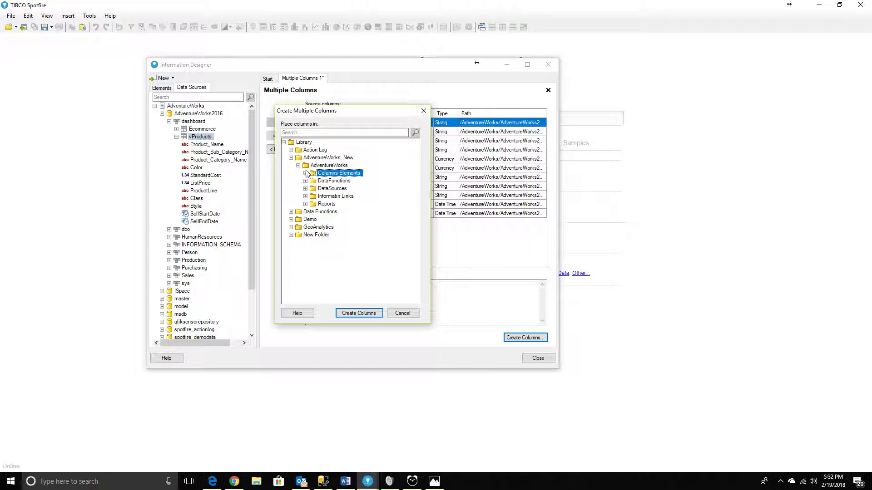
left_click(305, 173)
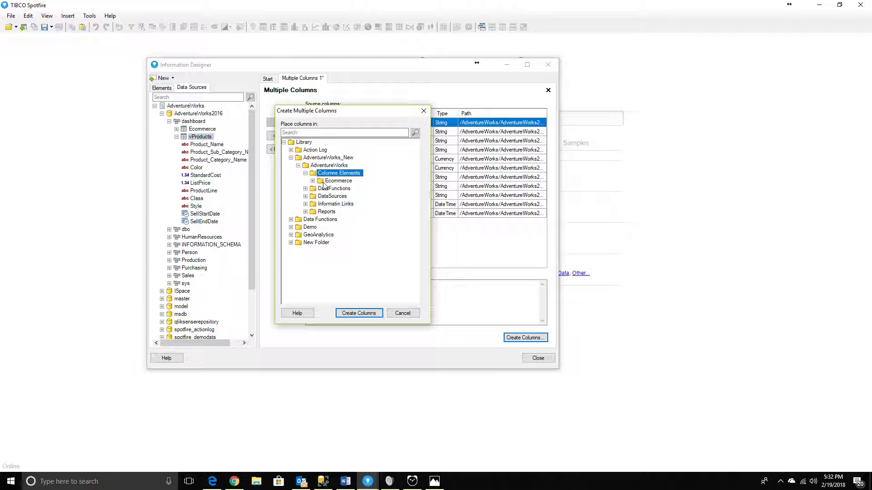
left_click(326, 181)
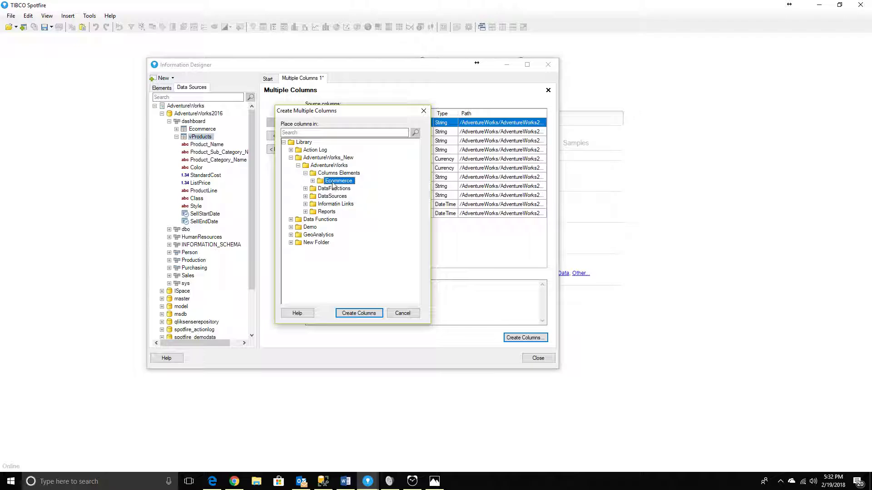
left_click(337, 175)
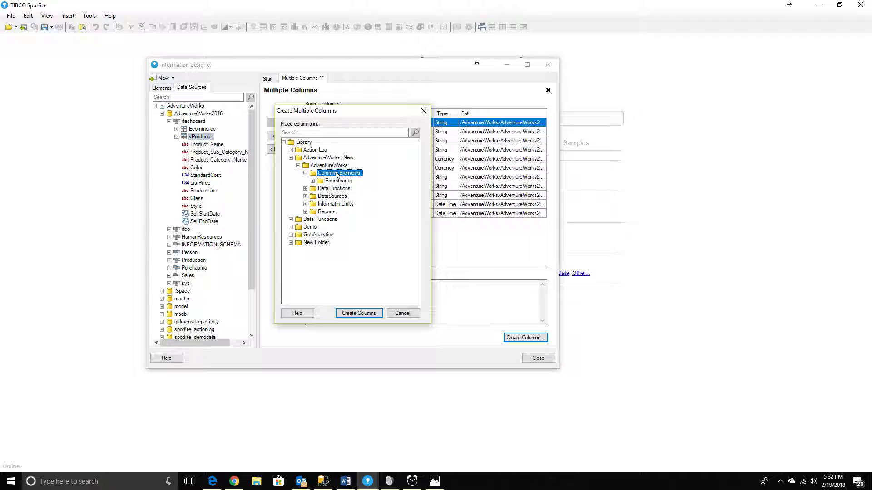
Add a new folder named Products inside the Columns Elements folder.
right_click(337, 175)
left_click(359, 178)
type("v")
type("Pr")
key("BackSpace")
key("BackSpace")
key("BackSpace")
type("Product")
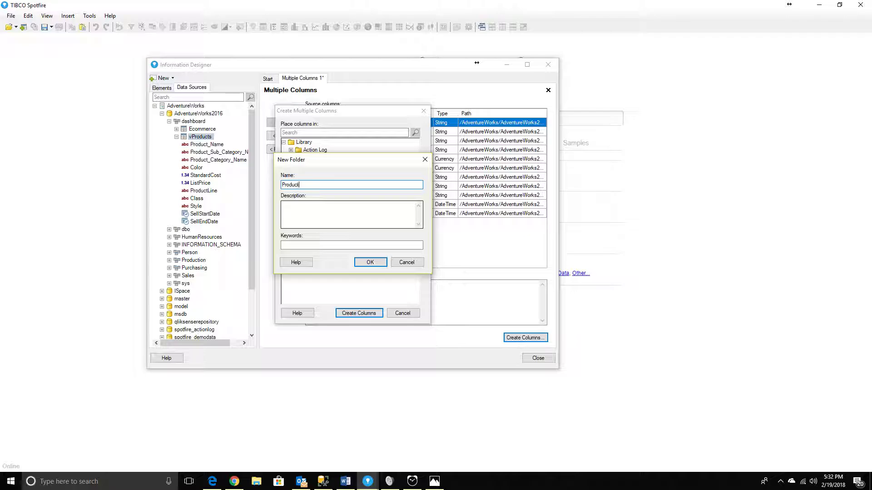
left_click(370, 262)
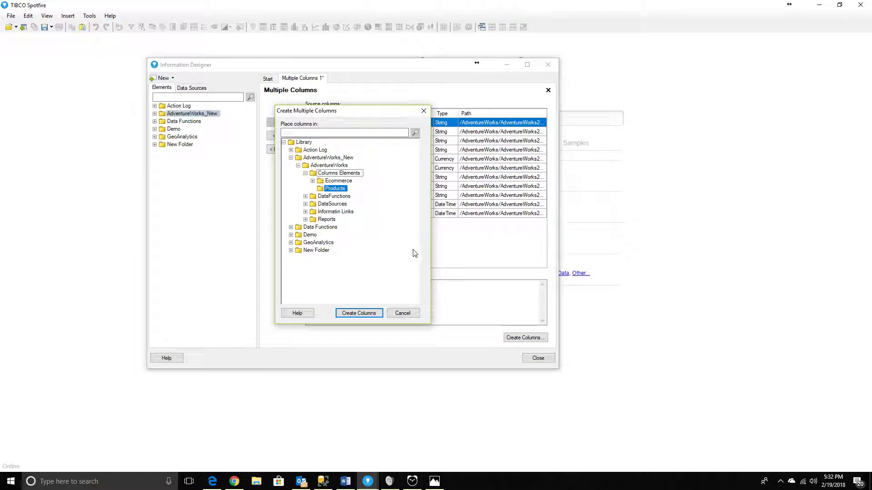
Create the vProducts column elements in the new Products folder.
left_click(313, 181)
left_click(313, 149)
left_click(359, 313)
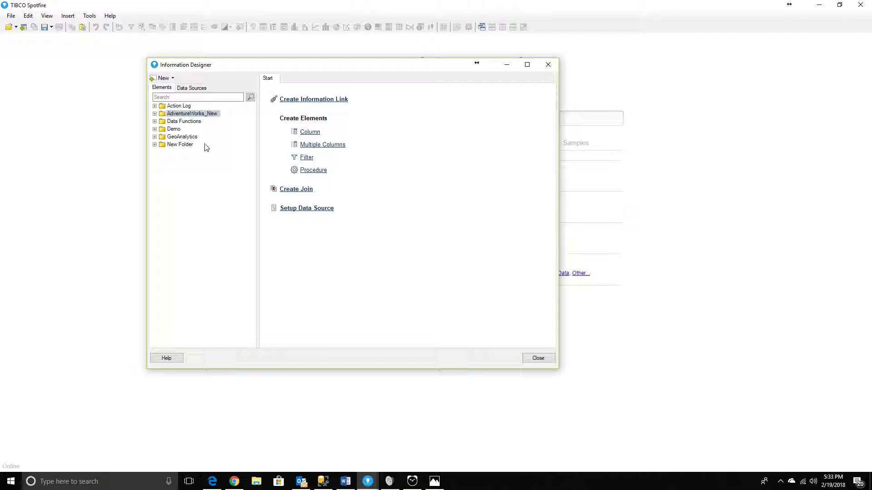
Examine the column elements in the Products folder under AdventureWorks_New/AdventureWorks/Columns Elements, widening the elements tree to read them.
double_click(162, 114)
left_click(162, 122)
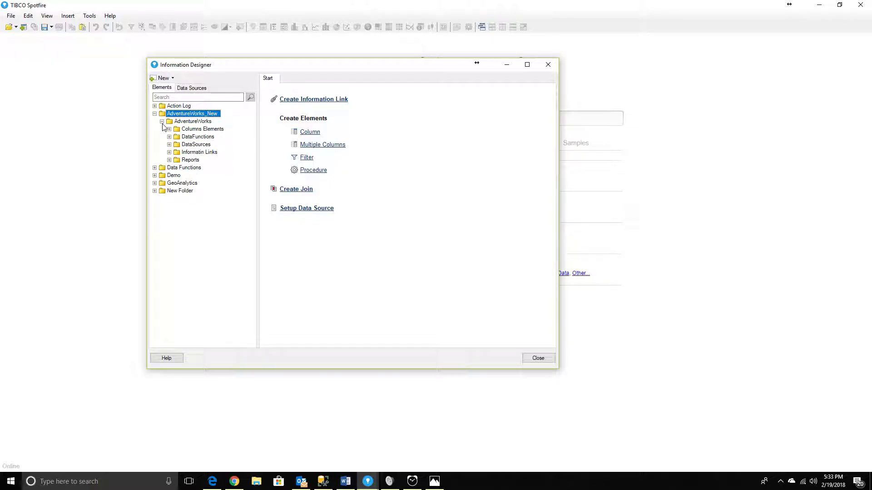
left_click(185, 131)
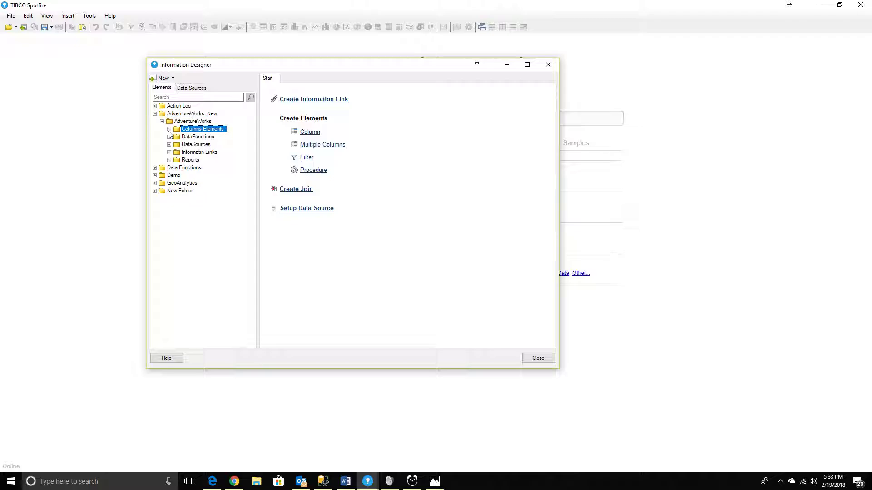
left_click(169, 130)
left_click(177, 146)
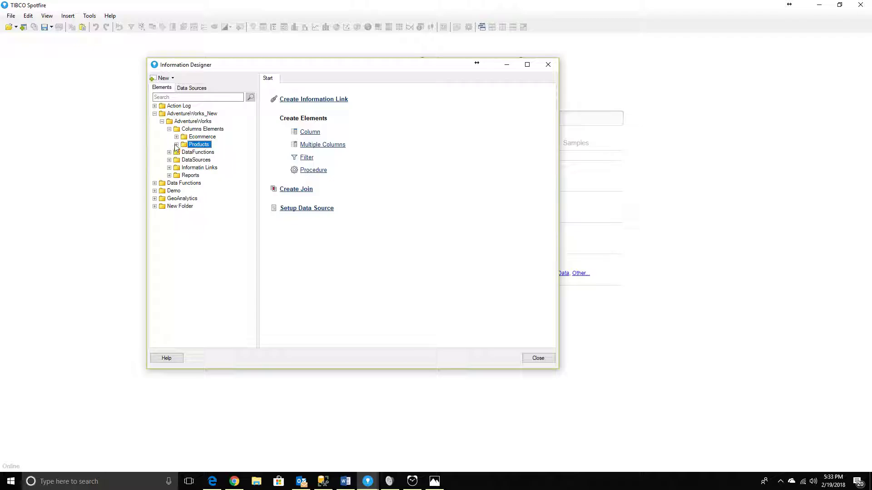
left_click(176, 145)
left_click_drag(258, 248, 299, 252)
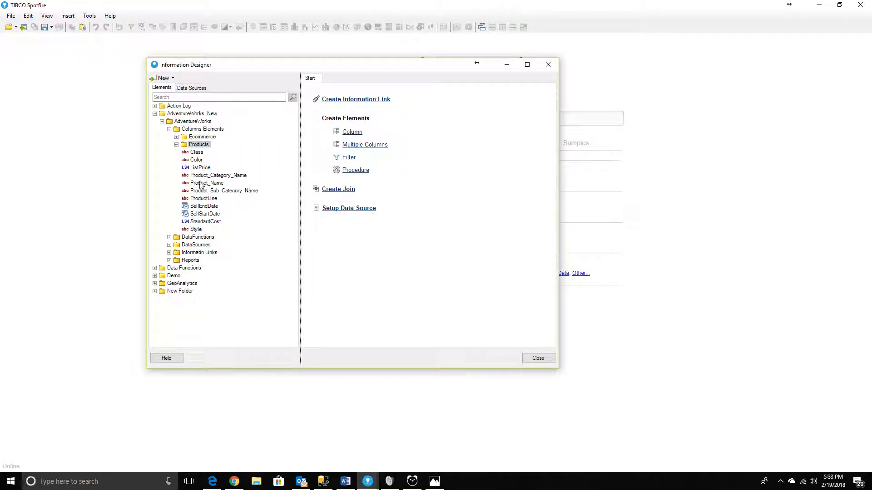
left_click(177, 148)
left_click(177, 145)
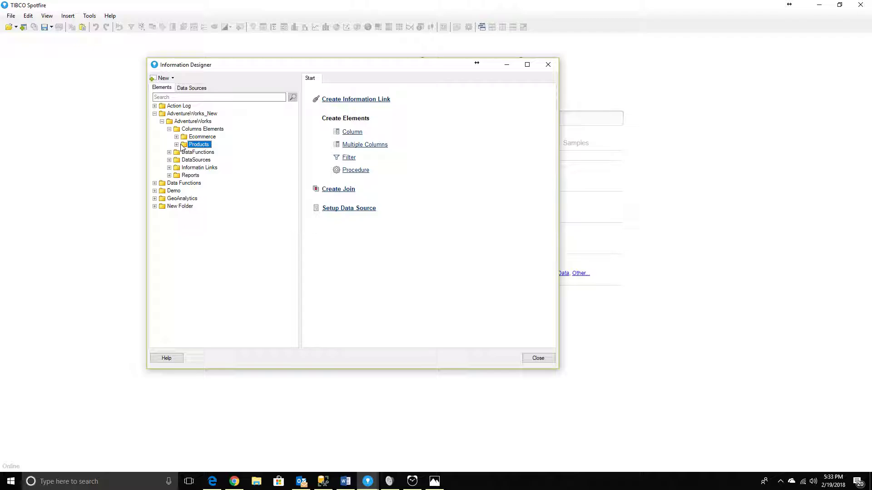
right_click(198, 144)
right_click(181, 144)
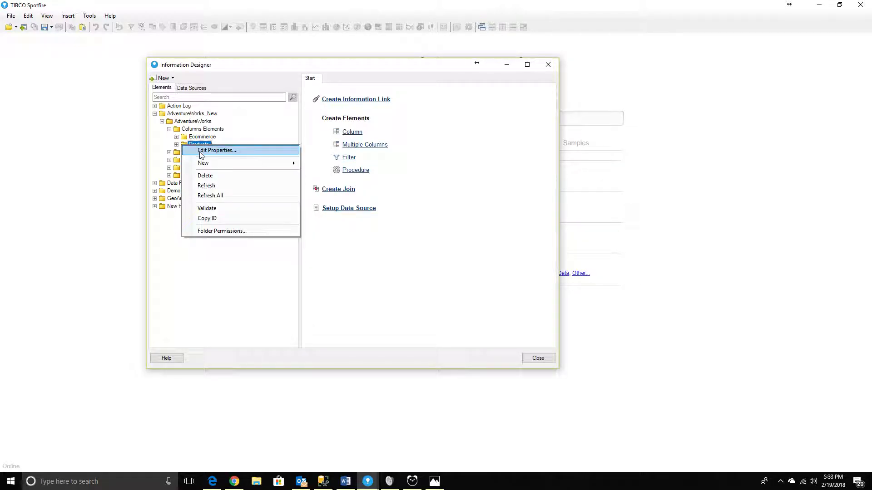
mouse_move(204, 164)
left_click(468, 259)
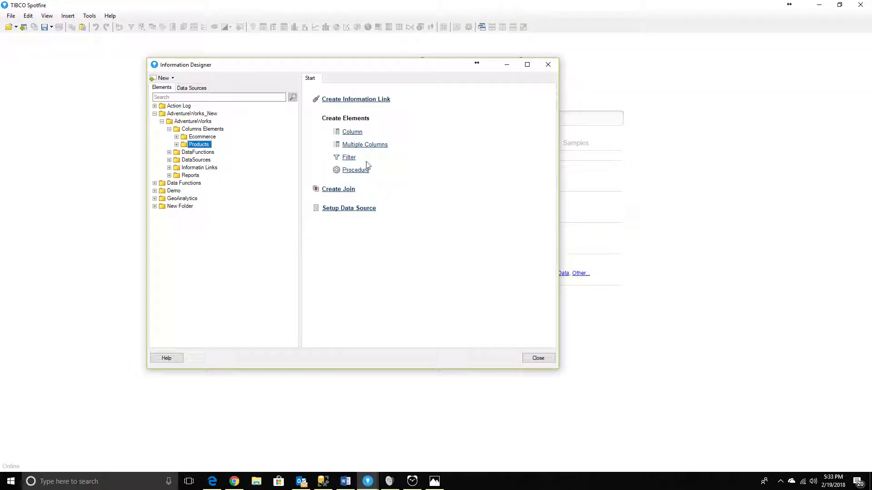
Start a new information link and add the Class and Product_Category_Name elements from the Products folder.
left_click(358, 101)
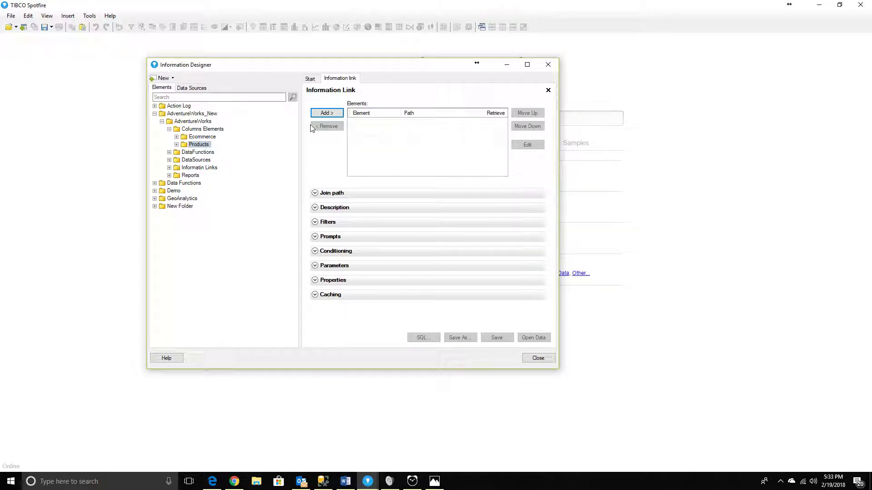
double_click(179, 145)
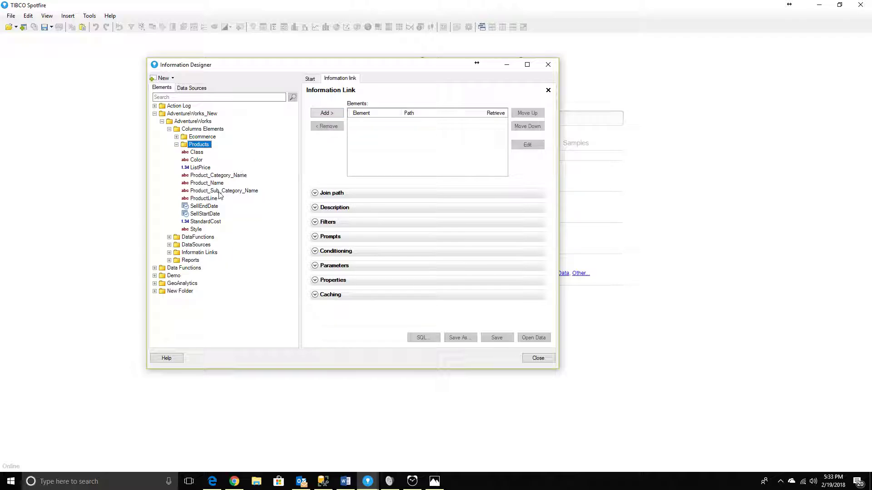
left_click(195, 153)
left_click(316, 114)
left_click(213, 176)
left_click(320, 115)
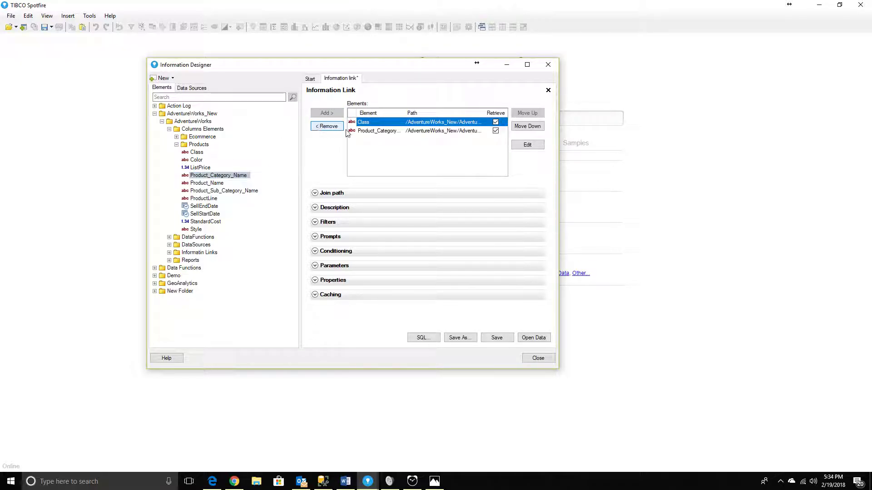
Replace the information link's two individual elements with all column elements of the Products folder.
left_click(334, 129)
left_click(326, 127)
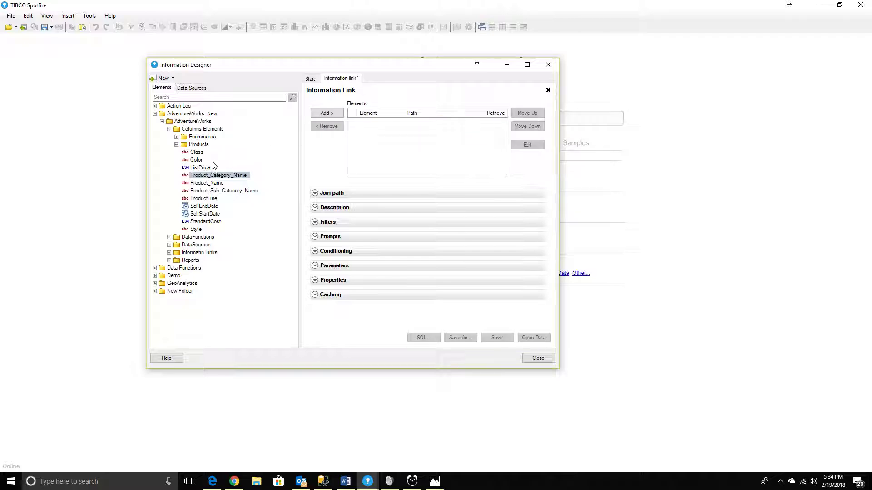
left_click(198, 144)
left_click(326, 113)
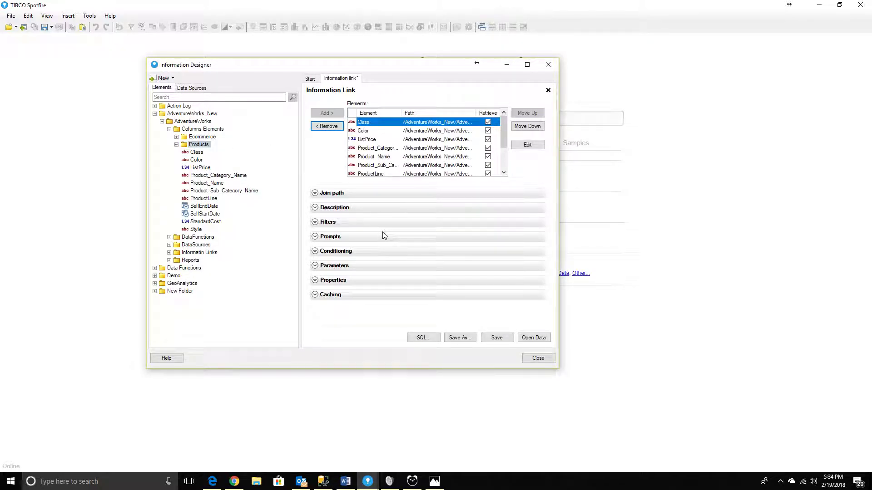
Examine the columns available for filtering the information link, trying Product_Category_Name without adding a filter.
left_click(315, 222)
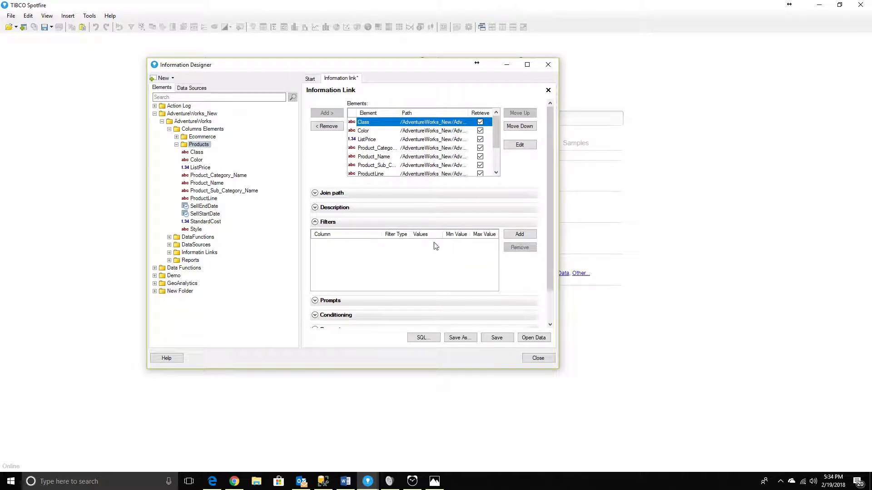
left_click(519, 234)
left_click(325, 204)
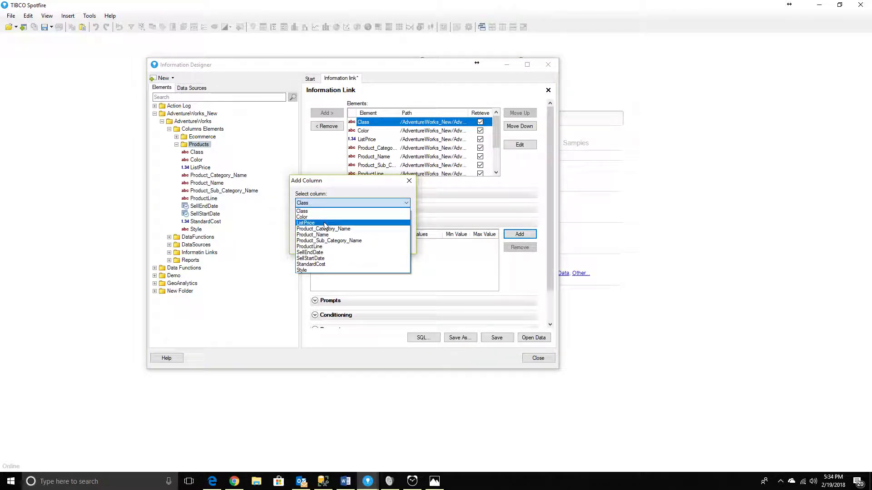
left_click(325, 210)
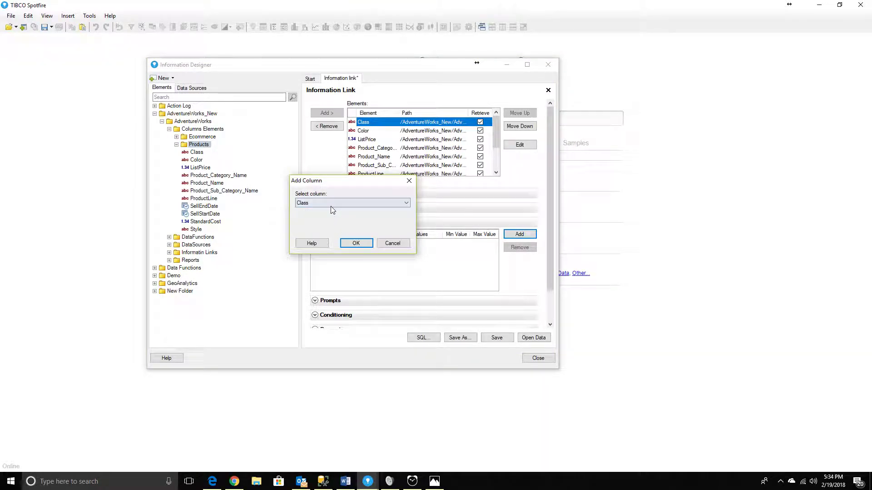
left_click(330, 203)
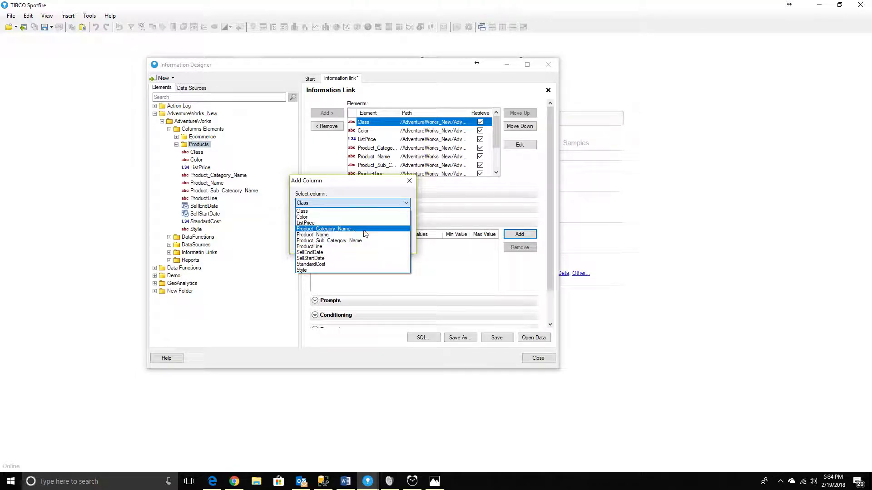
left_click(364, 230)
left_click(362, 203)
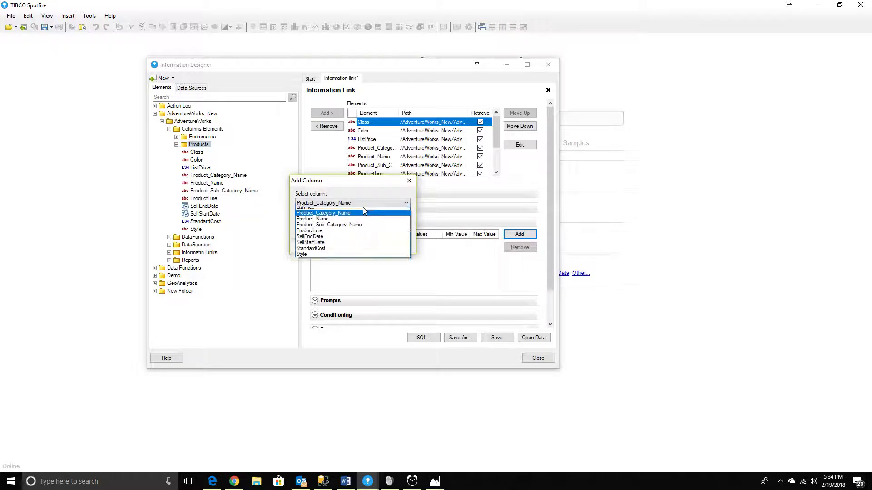
left_click(397, 194)
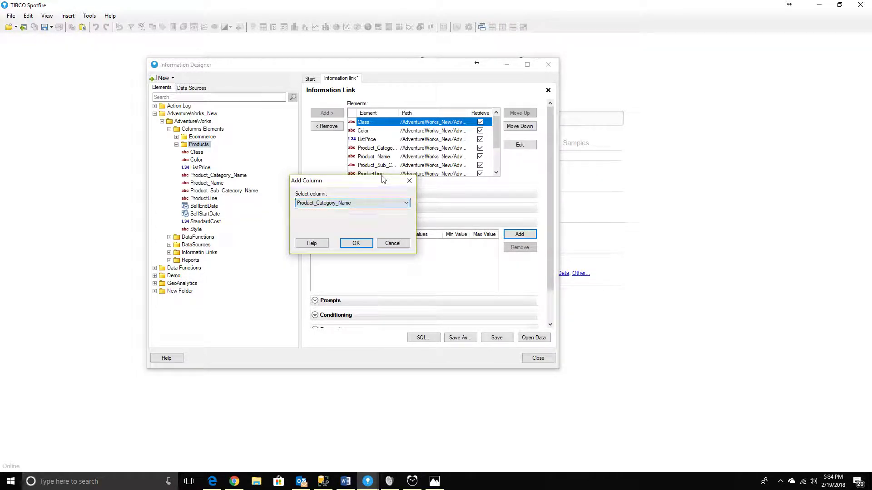
left_click(391, 244)
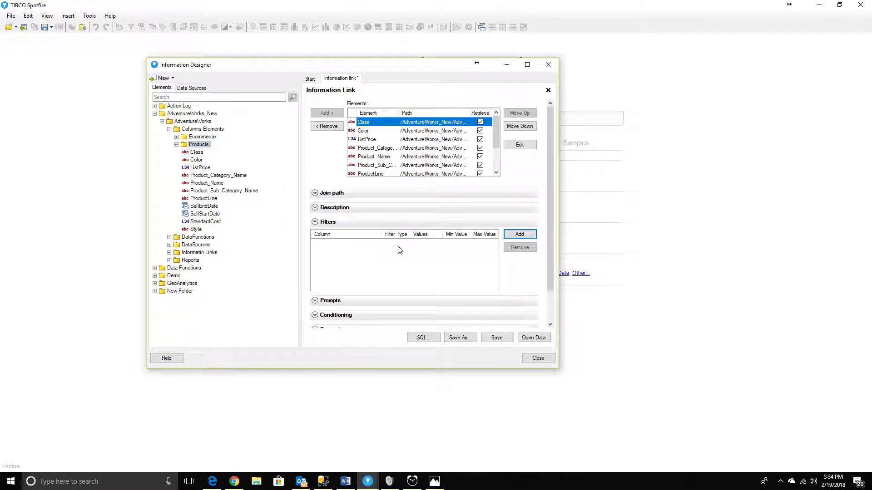
left_click(316, 222)
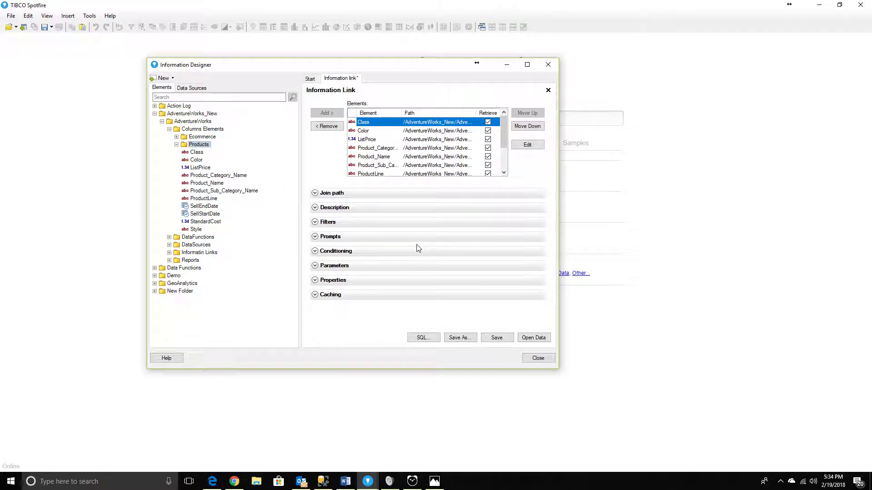
View the information link's generated SQL query and dismiss the crash report.
left_click(424, 338)
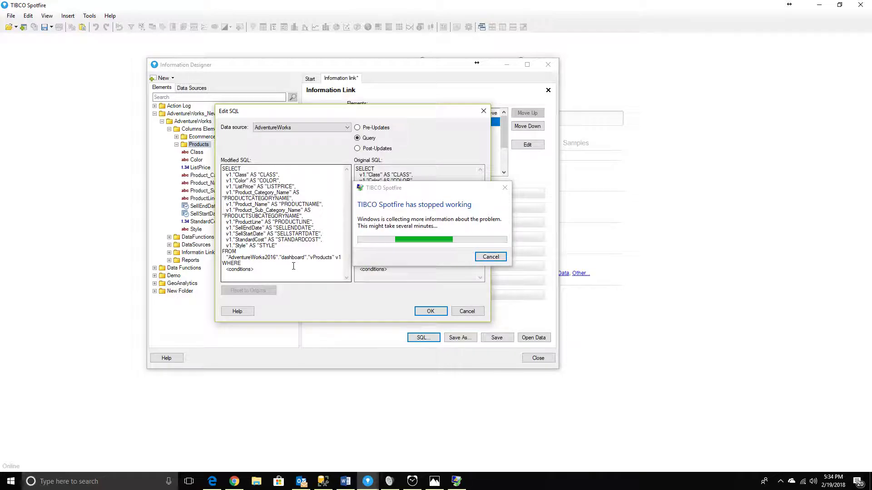
left_click_drag(444, 190, 318, 353)
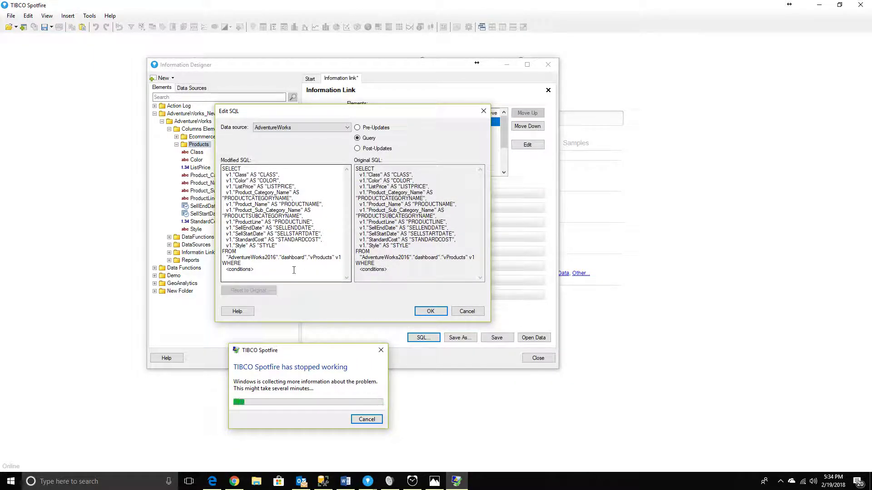
left_click(367, 419)
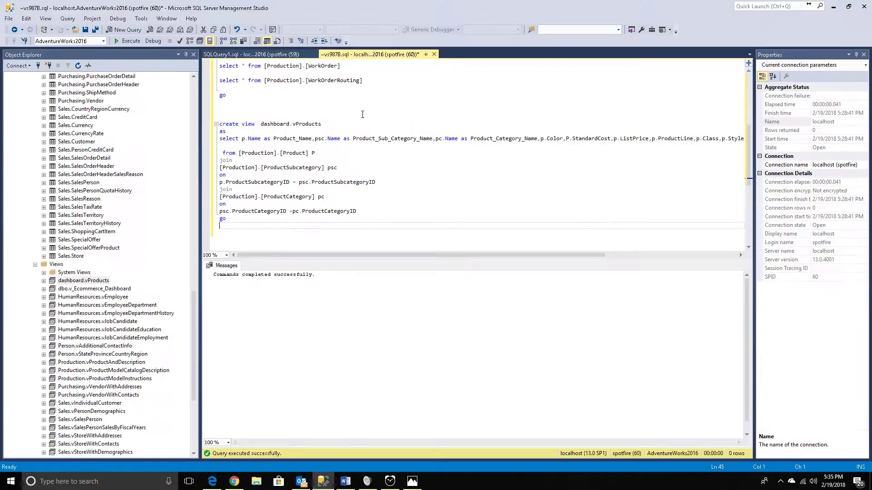
Restart TIBCO Spotfire with its login and reopen the Information Designer.
left_click(11, 481)
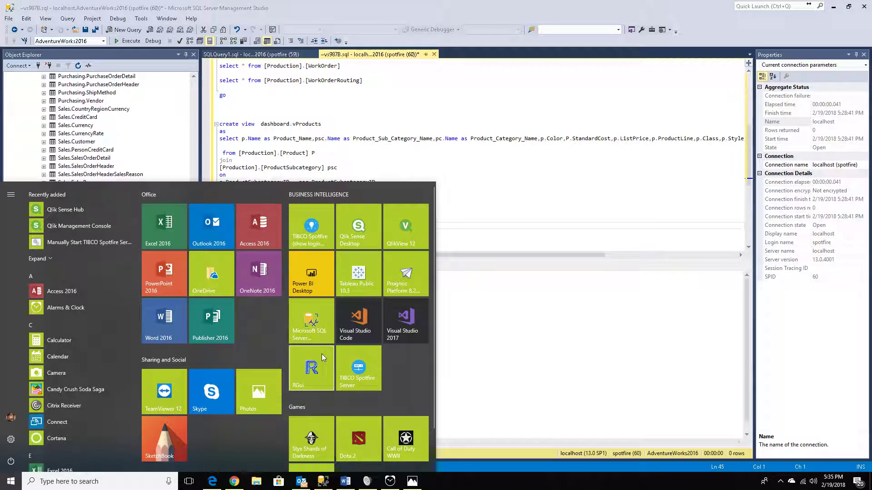
left_click(311, 229)
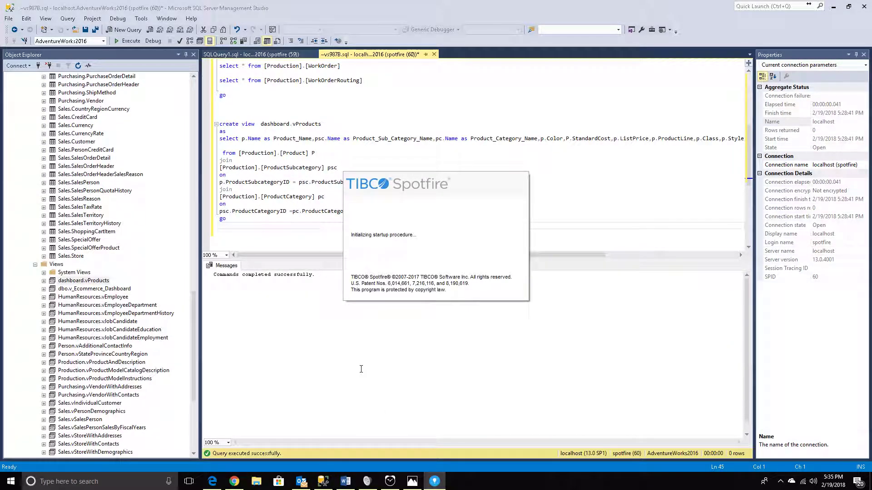
key("Return")
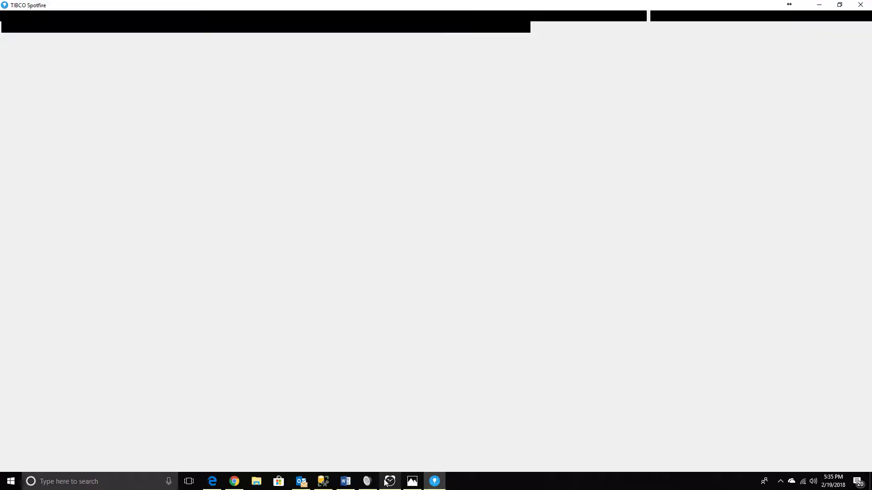
left_click(390, 482)
left_click(391, 482)
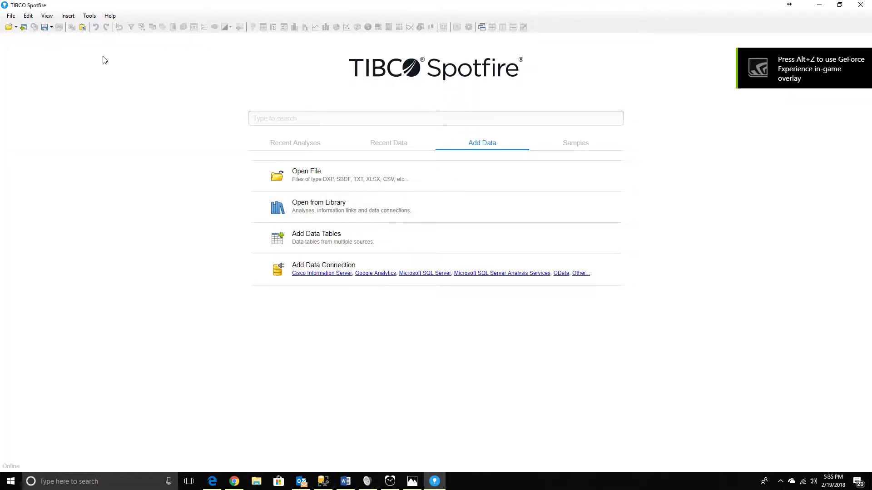
left_click(90, 15)
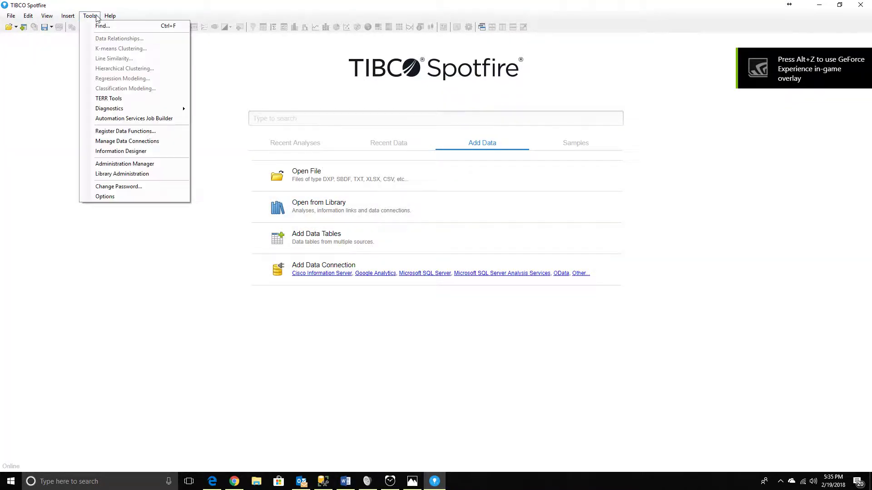
left_click(121, 151)
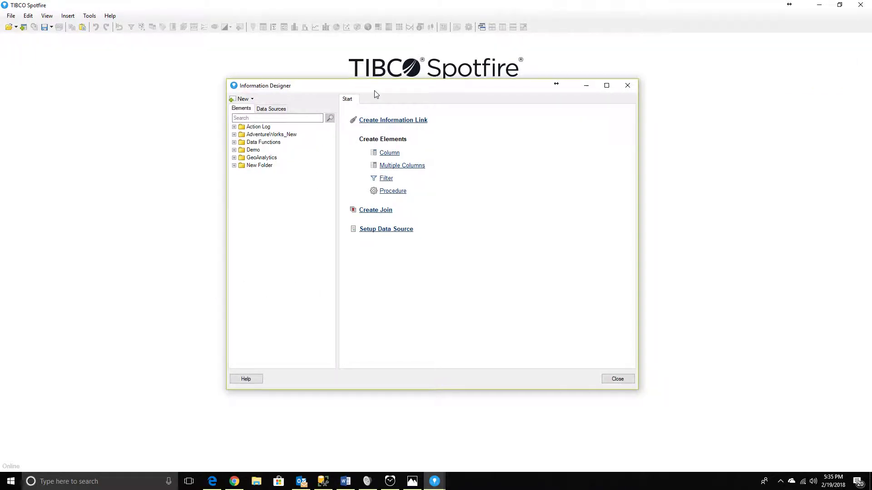
left_click_drag(377, 90, 273, 76)
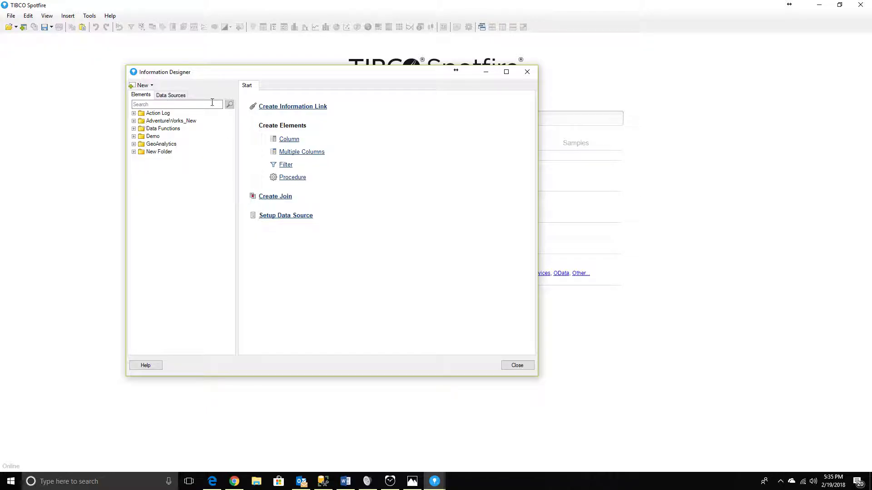
Create an information link containing all column elements of the Products folder under AdventureWorks_New/AdventureWorks/Columns Elements.
left_click(150, 122)
left_click(134, 121)
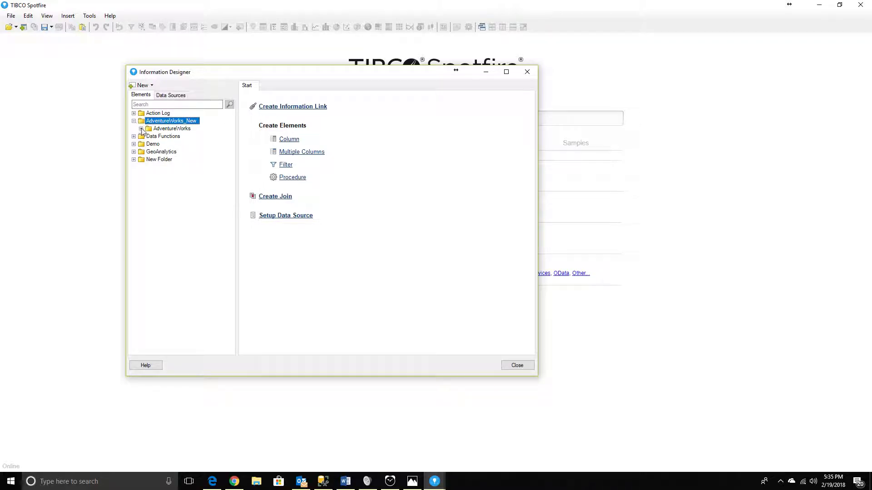
left_click(141, 129)
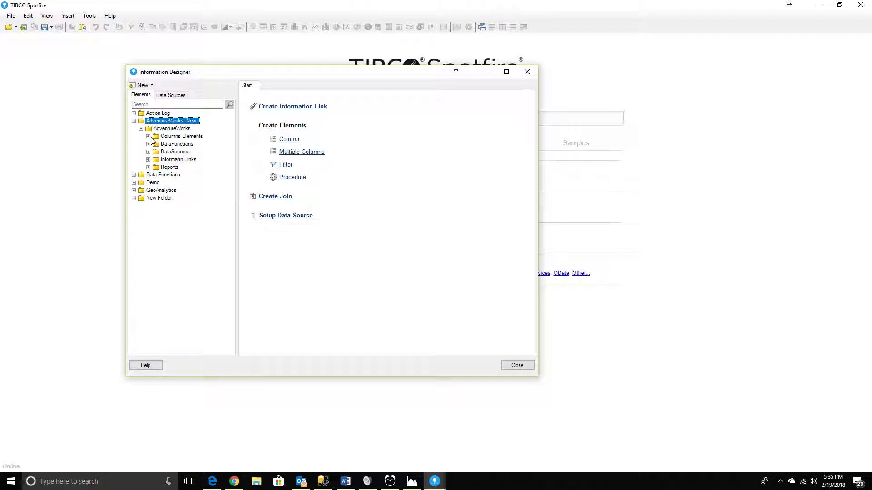
left_click(148, 136)
left_click(180, 143)
left_click(178, 151)
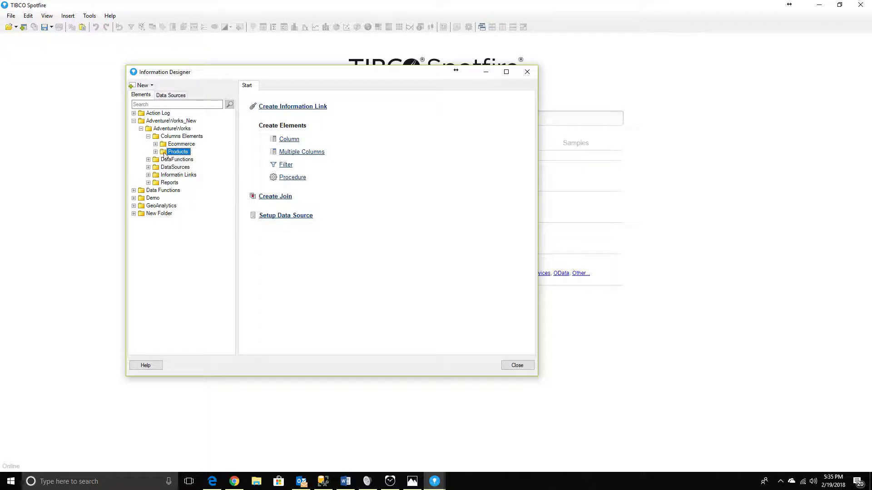
left_click(156, 152)
left_click(156, 153)
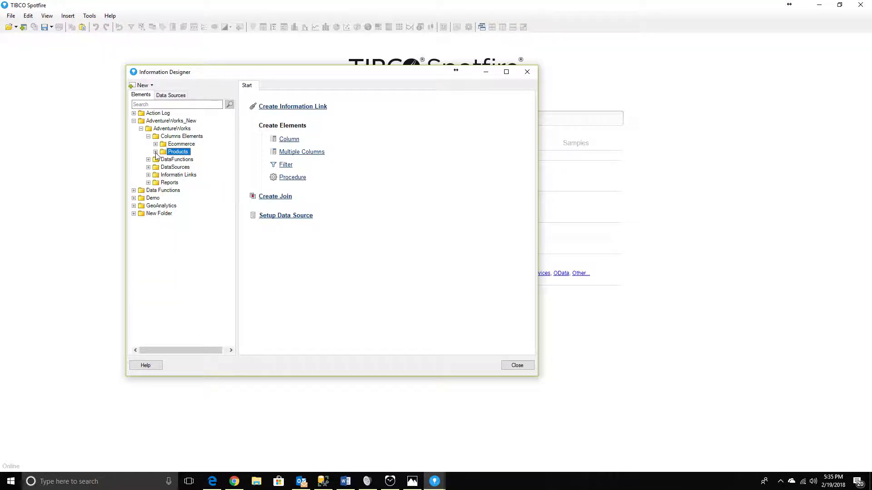
left_click(148, 175)
left_click(148, 175)
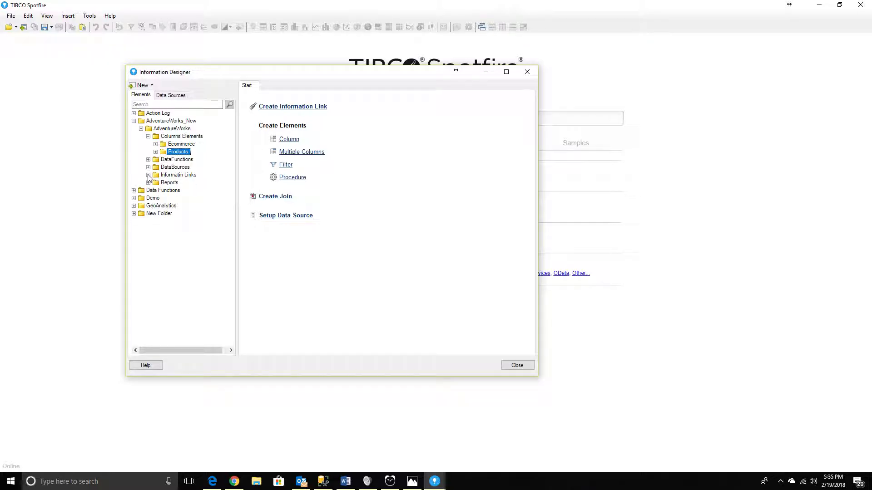
left_click(264, 107)
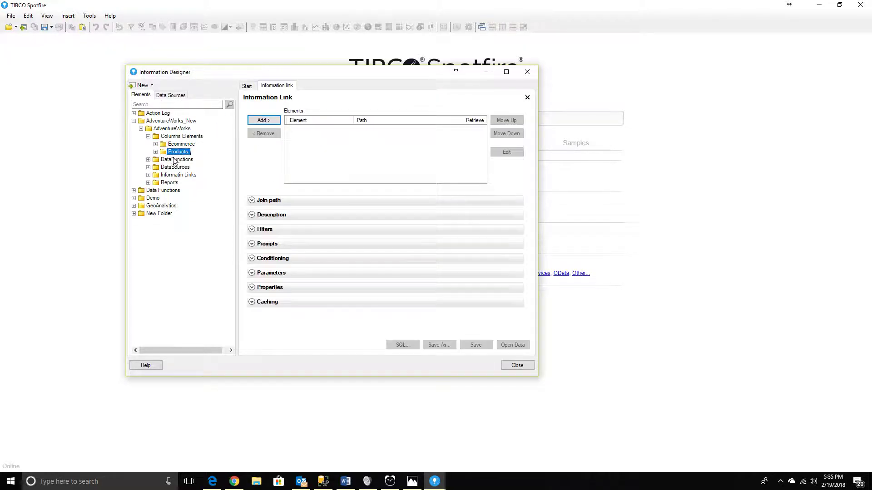
left_click(264, 120)
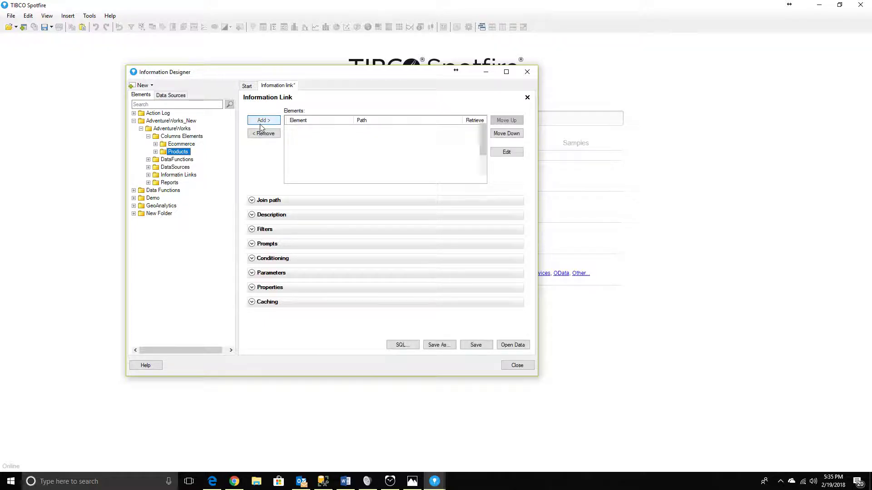
Start saving the information link and choose the AdventureWorks_New/AdventureWorks/Informatin Links folder as its location.
left_click(474, 348)
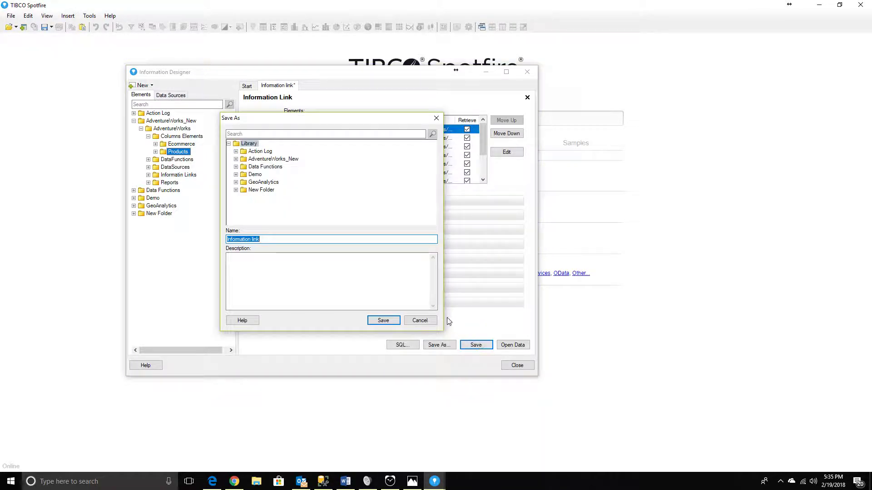
left_click(250, 161)
left_click(236, 159)
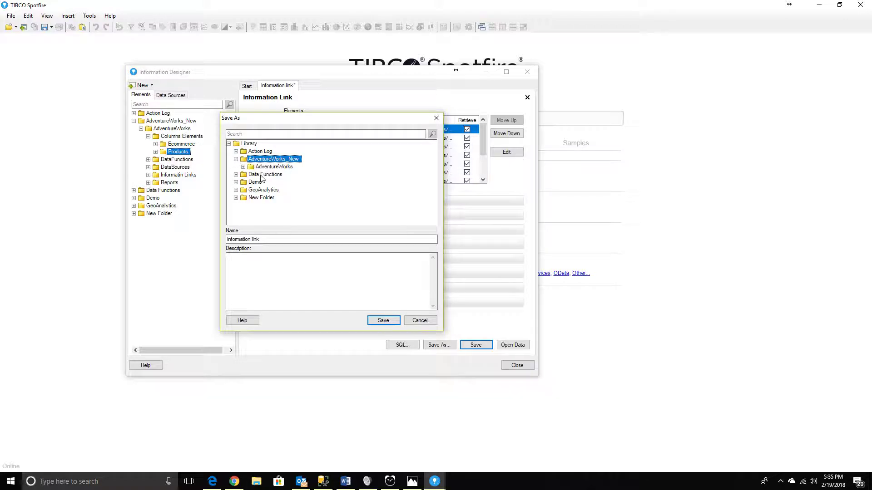
left_click(244, 167)
left_click(275, 198)
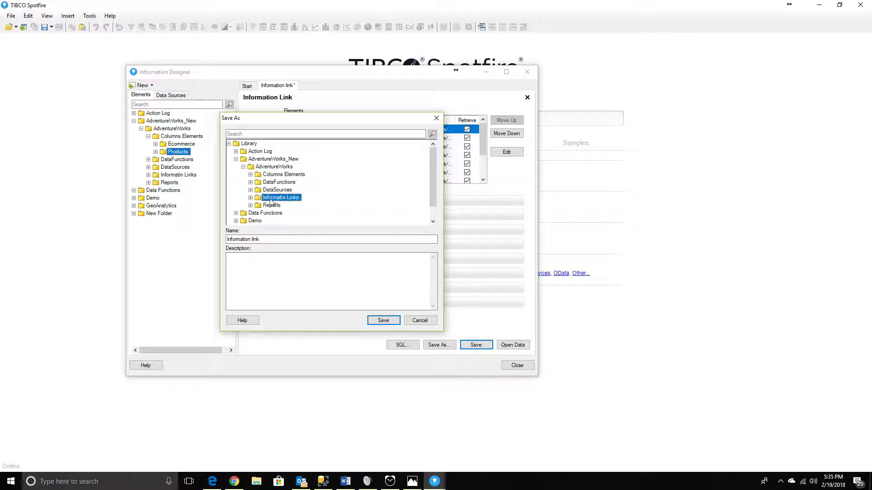
left_click_drag(268, 239, 206, 241)
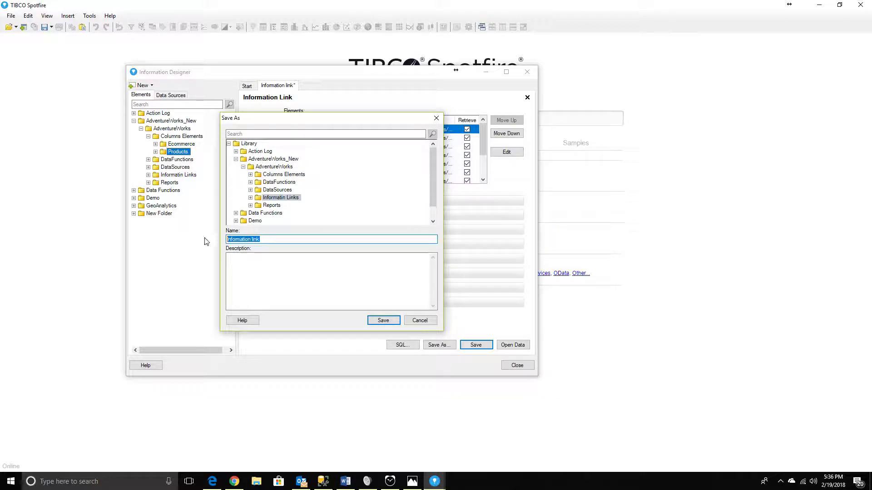
left_click(252, 198)
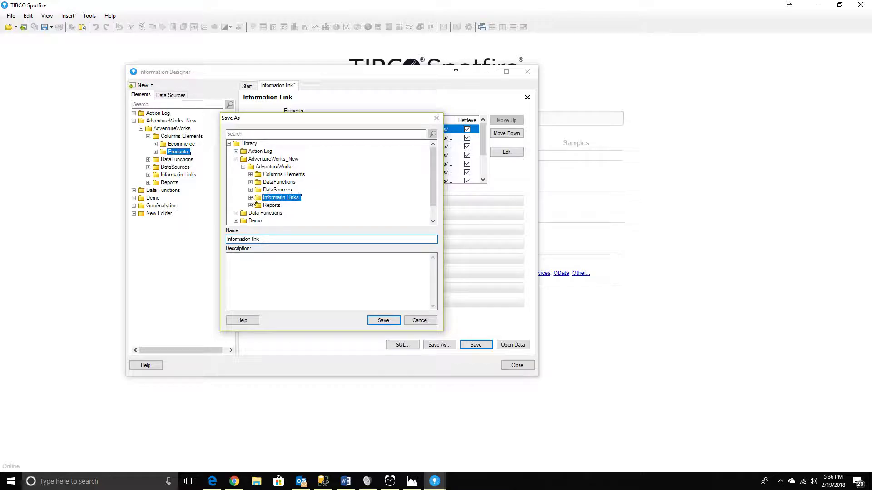
Save the information link under the name IL_vProducts, check it in the Informatin Links folder, and close the Information Designer.
double_click(277, 242)
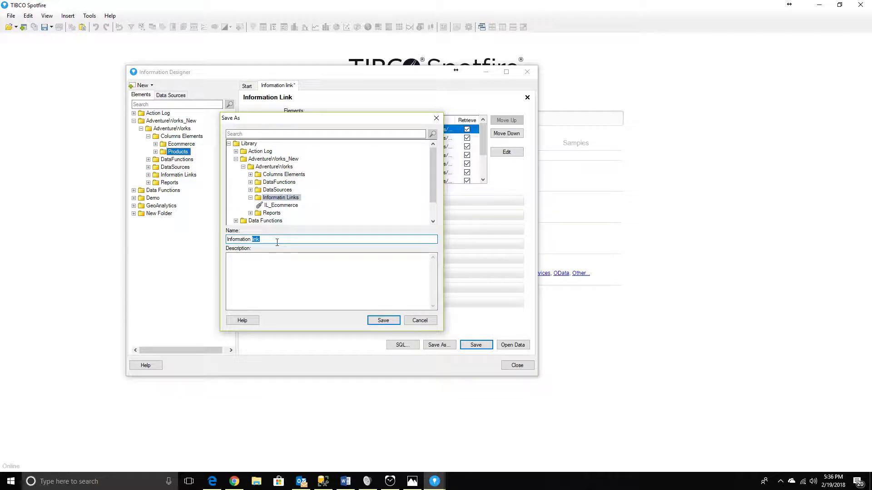
key("shift+Home")
key("BackSpace")
key("BackSpace")
key("BackSpace")
key("BackSpace")
type("IL_vPro")
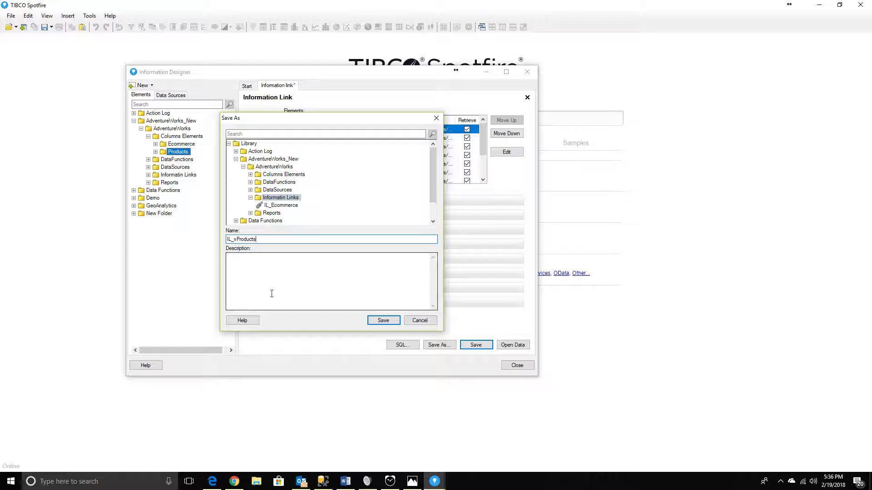
left_click(383, 321)
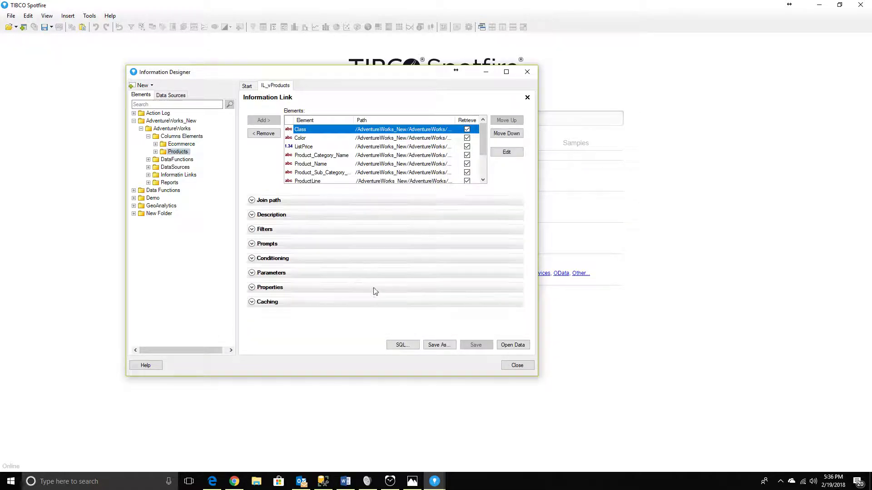
double_click(177, 175)
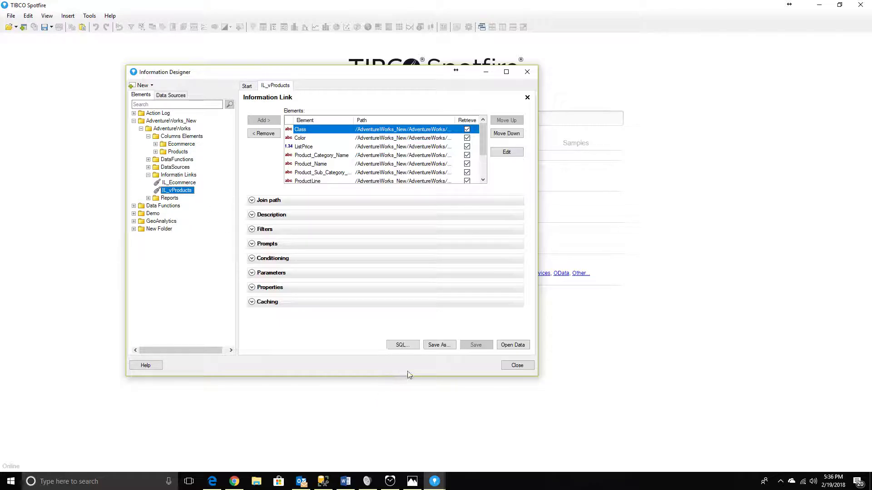
left_click(513, 367)
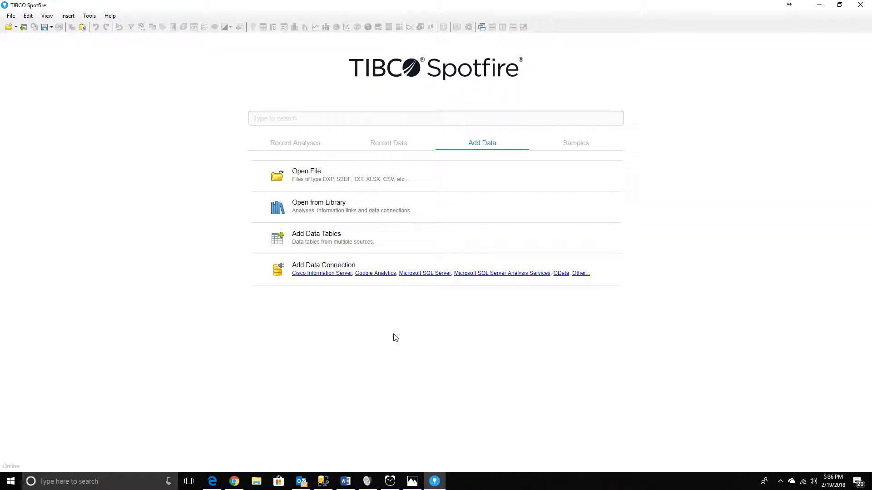
Start adding data tables and choose the IL_vProducts information link from the AdventureWorks_New/AdventureWorks/Informatin Links folder.
left_click(304, 233)
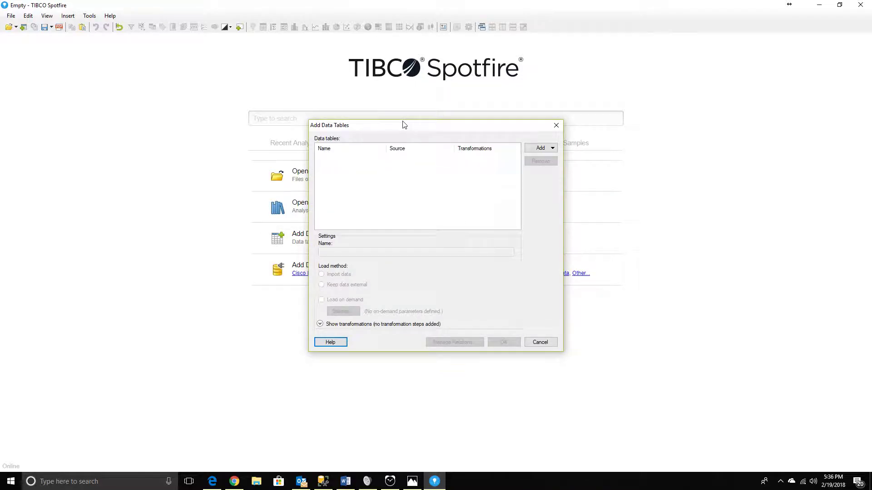
left_click_drag(403, 125, 246, 109)
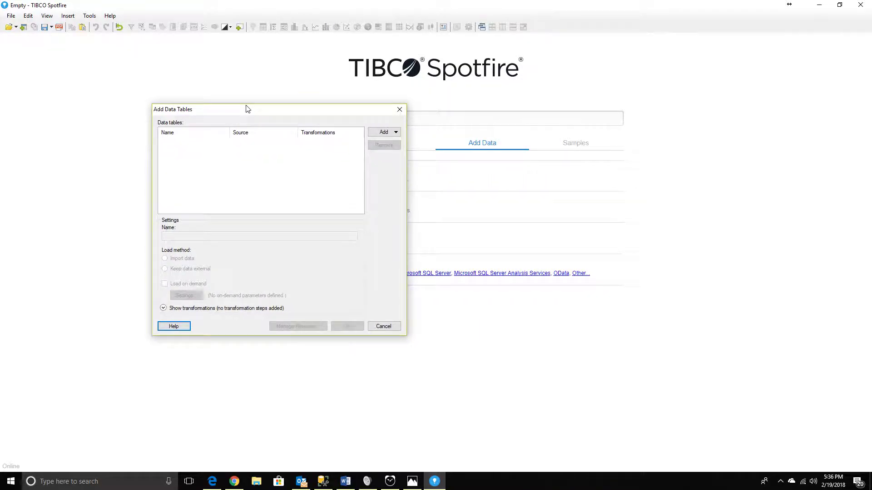
left_click(393, 132)
left_click(393, 166)
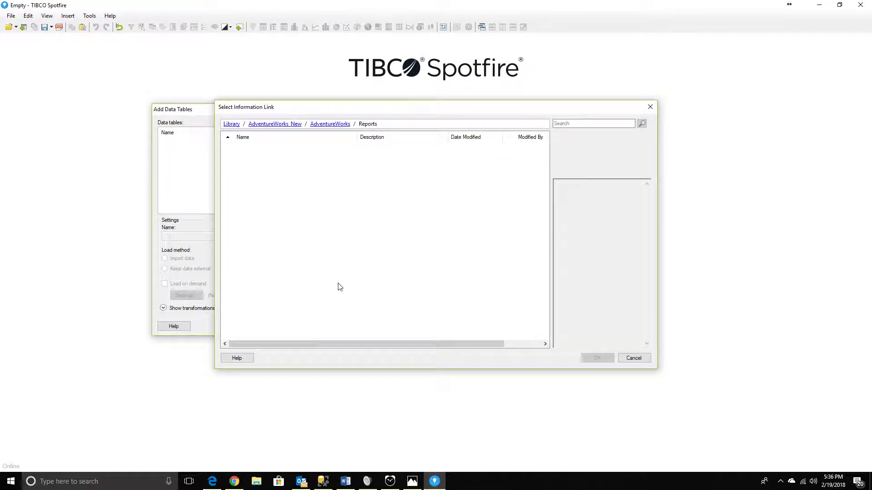
left_click(323, 124)
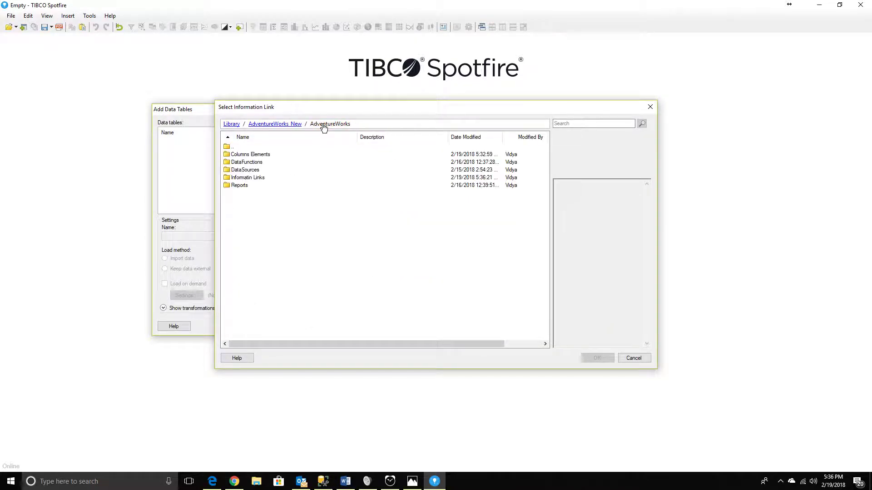
double_click(249, 178)
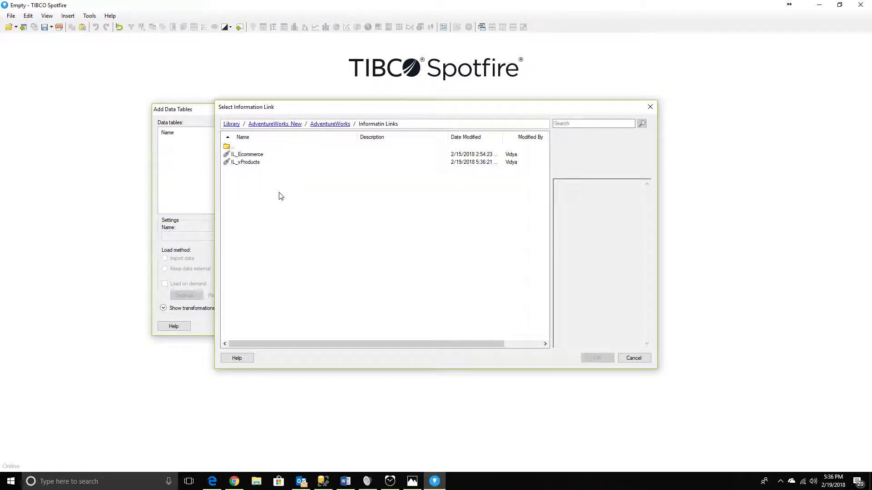
left_click(247, 162)
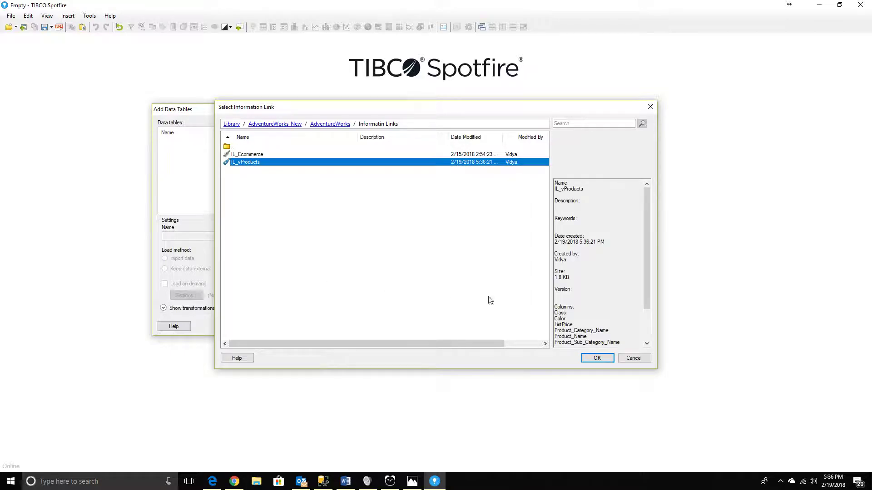
left_click(585, 358)
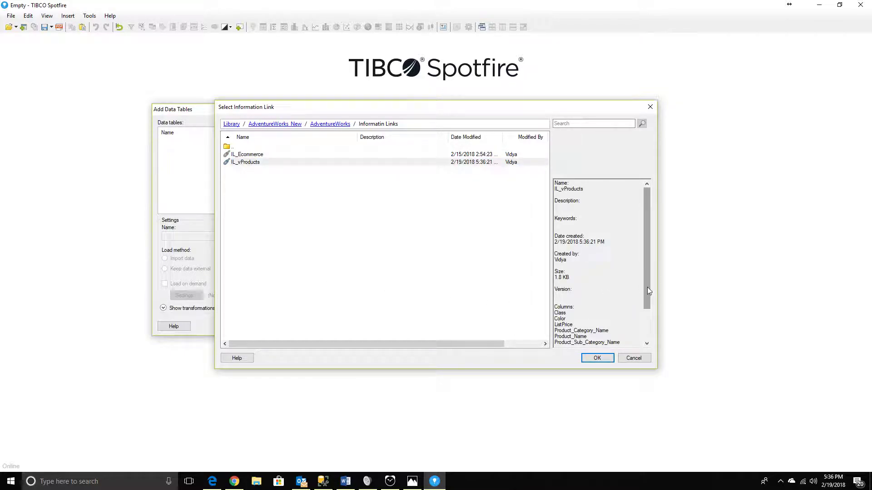
scroll(640, 290, "down", 3)
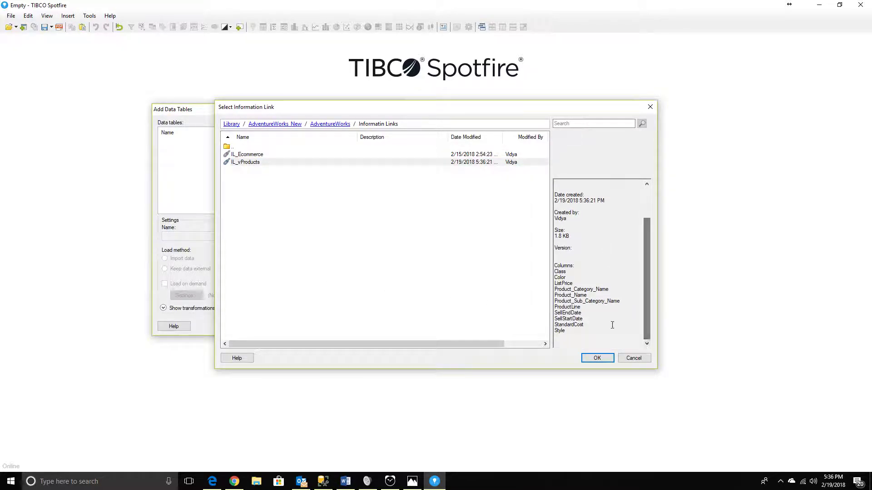
left_click(598, 358)
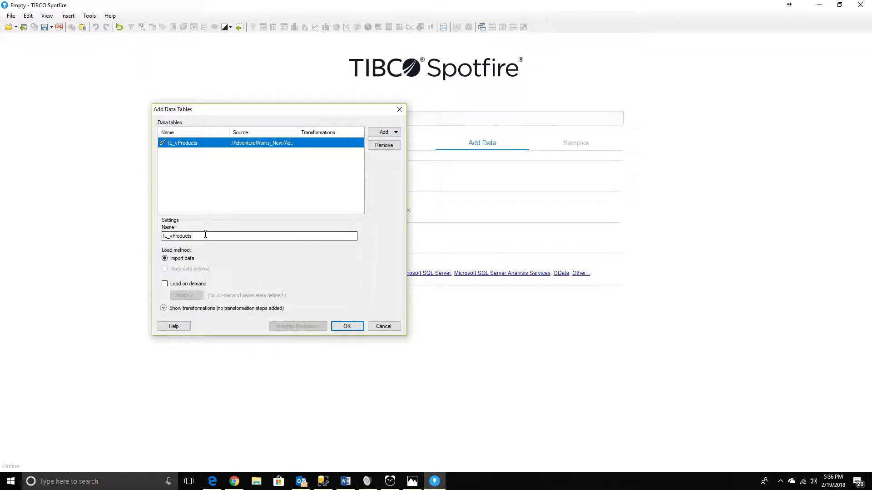
Name the data table VProducts, load it as imported data, and close the recommended visualizations.
left_click_drag(252, 114, 457, 144)
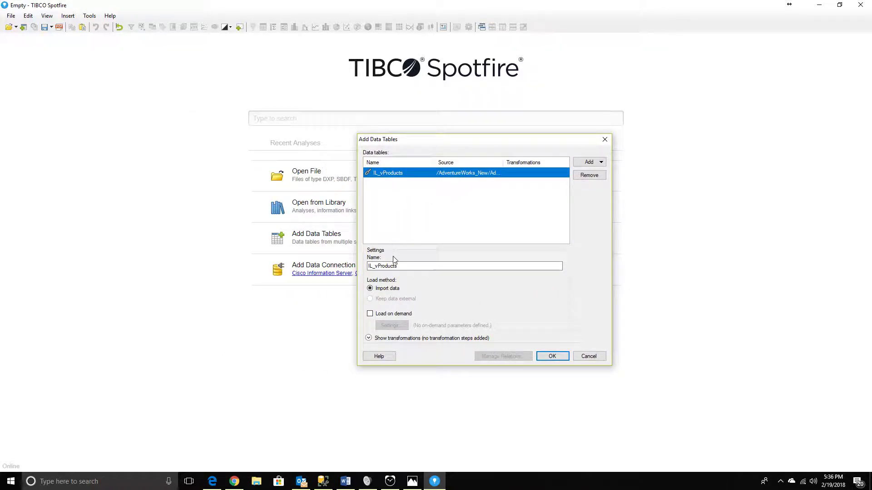
double_click(402, 266)
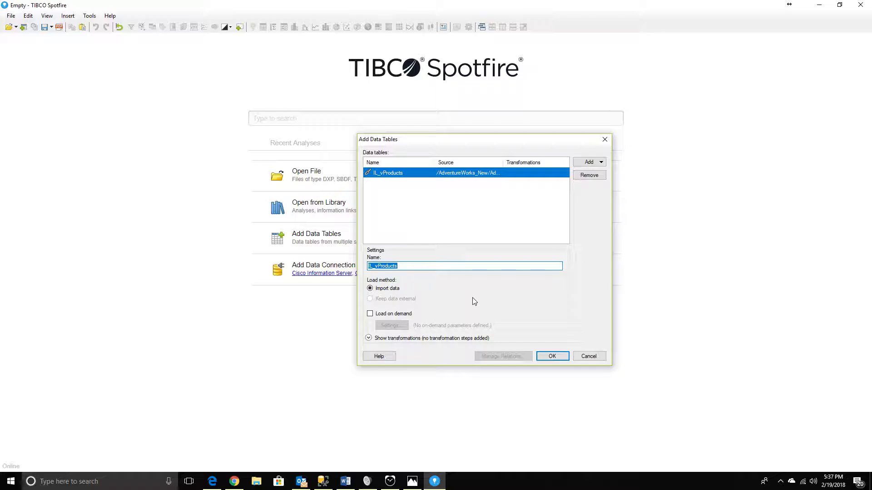
type("VProducts")
left_click(556, 358)
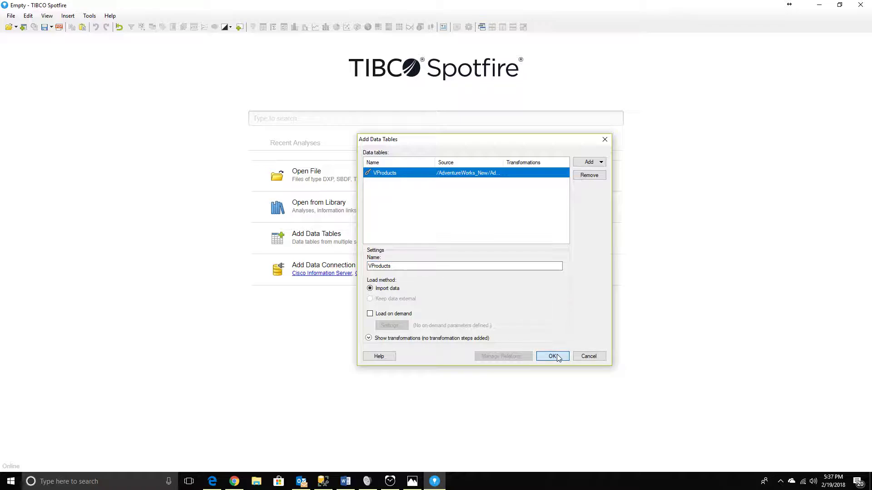
left_click(557, 359)
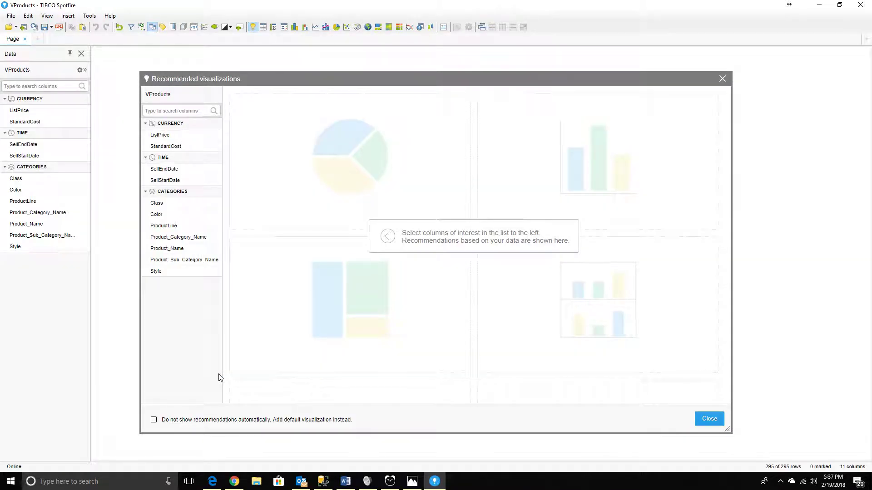
left_click(708, 418)
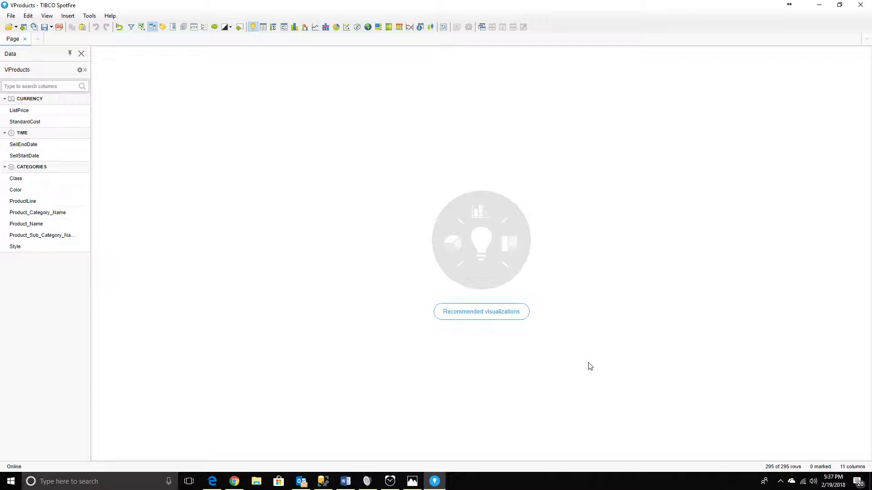
Switch to SQL Server Management Studio and query all rows of the dashboard.vProducts view below the view script.
key("alt+Tab")
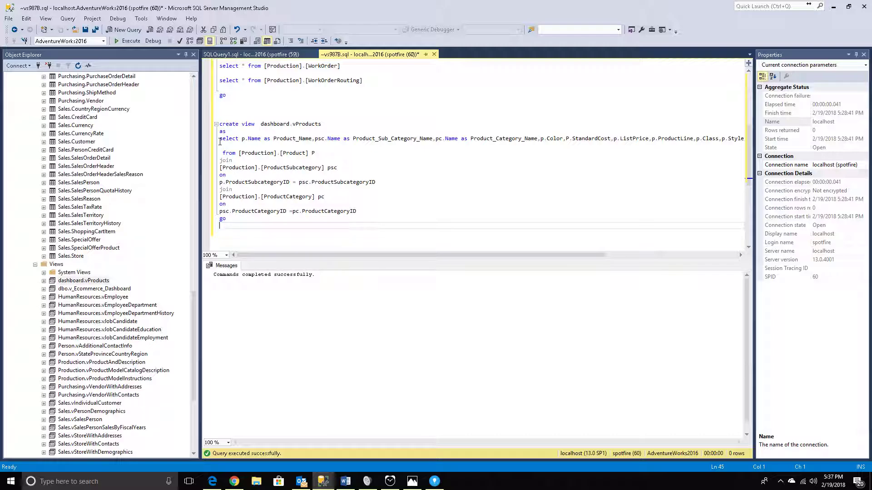
key("Return")
key("Return")
type("select * from")
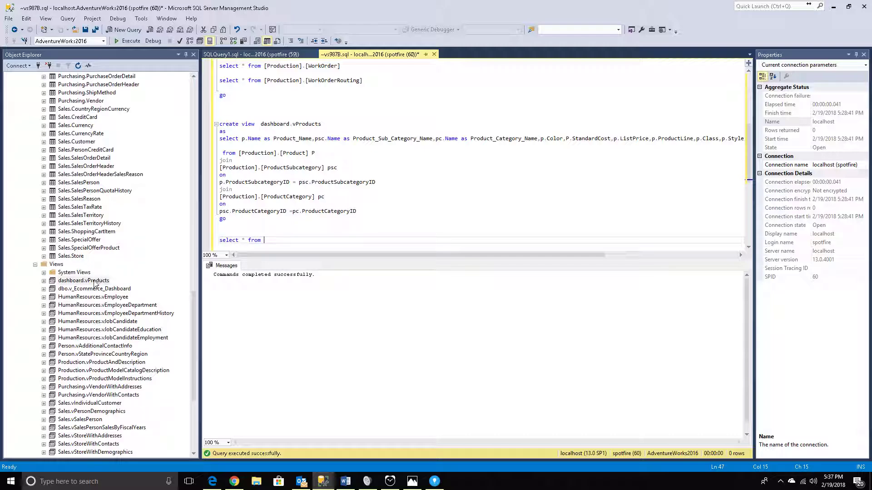
left_click_drag(85, 281, 219, 233)
left_click(120, 43)
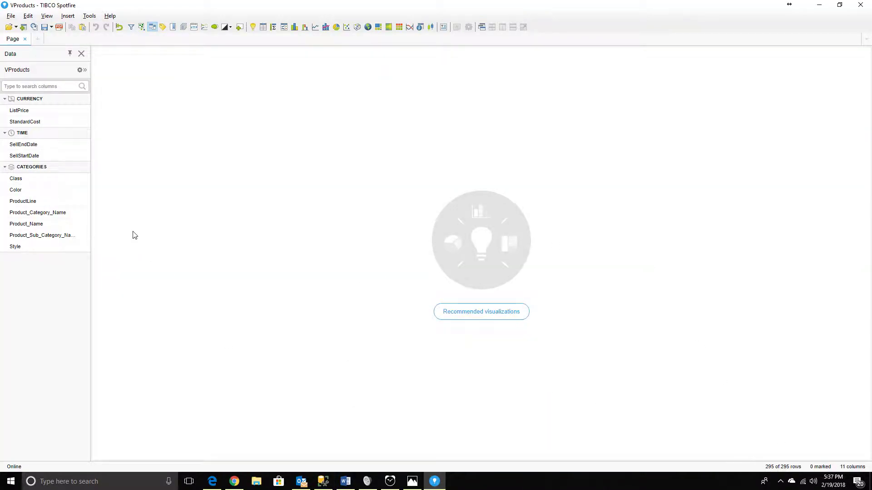
Open the recommended visualizations for VProducts in Spotfire, select the StandardCost column, and review the suggested charts.
left_click(253, 27)
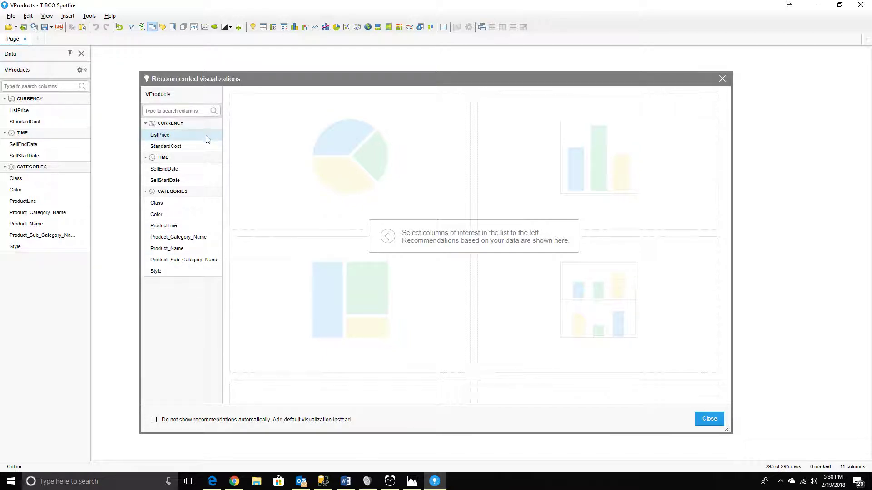
left_click(174, 147)
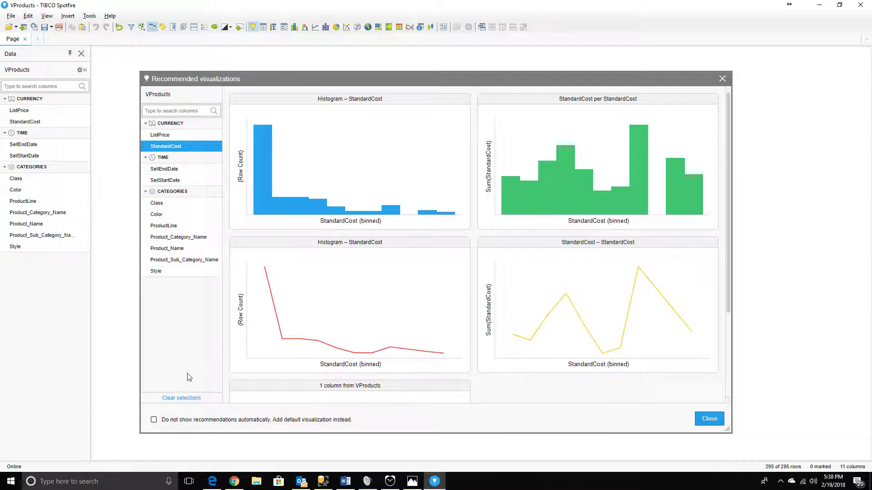
mouse_move(266, 150)
scroll(681, 307, "down", 2)
scroll(330, 286, "up", 2)
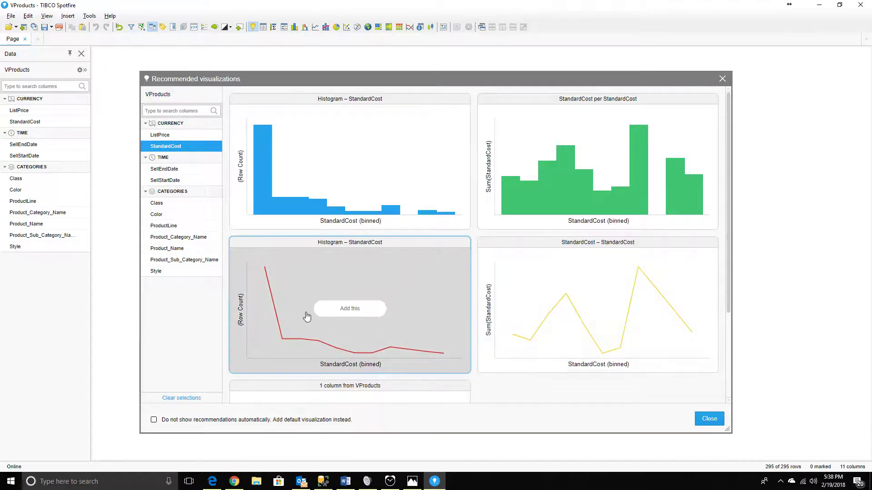
scroll(513, 313, "down", 2)
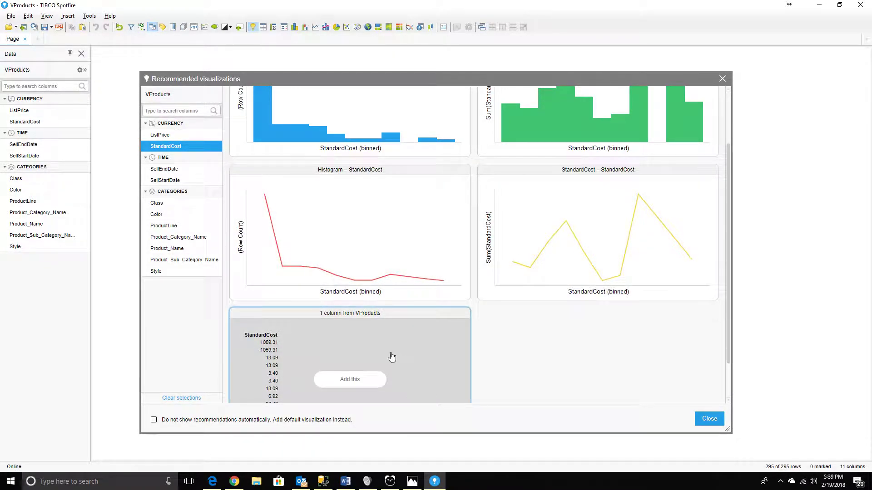
scroll(394, 356, "down", 1)
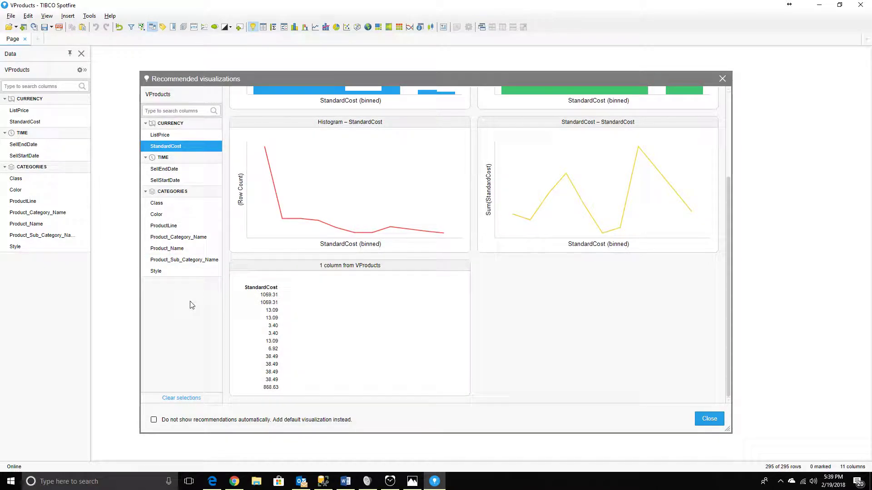
Add the Product_Name column to the recommendation selection and review the suggested StandardCost charts.
left_click(184, 251)
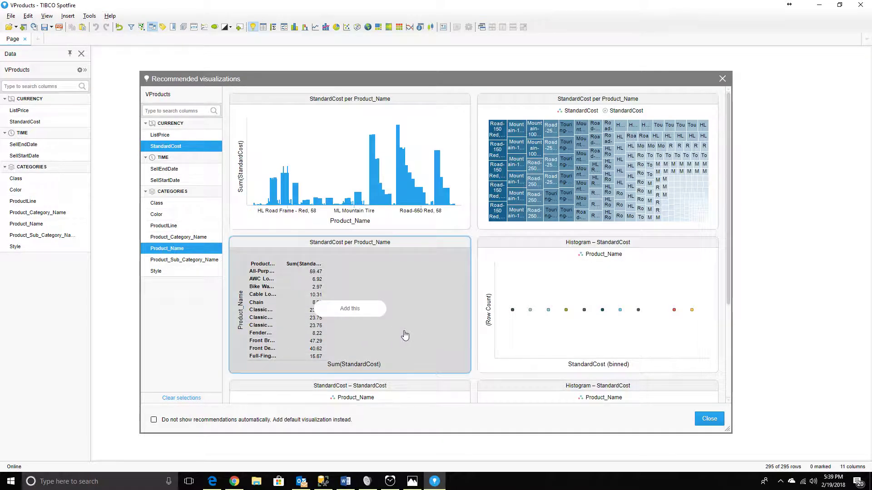
scroll(474, 249, "down", 2)
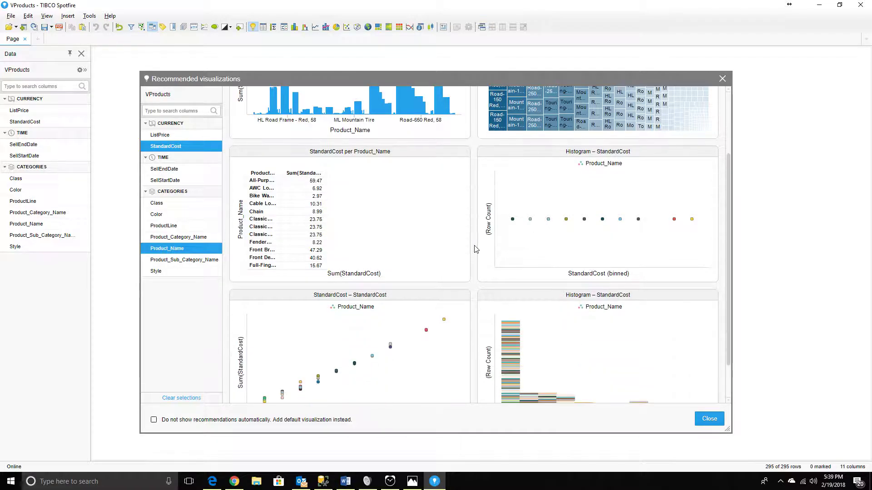
scroll(454, 261, "up", 2)
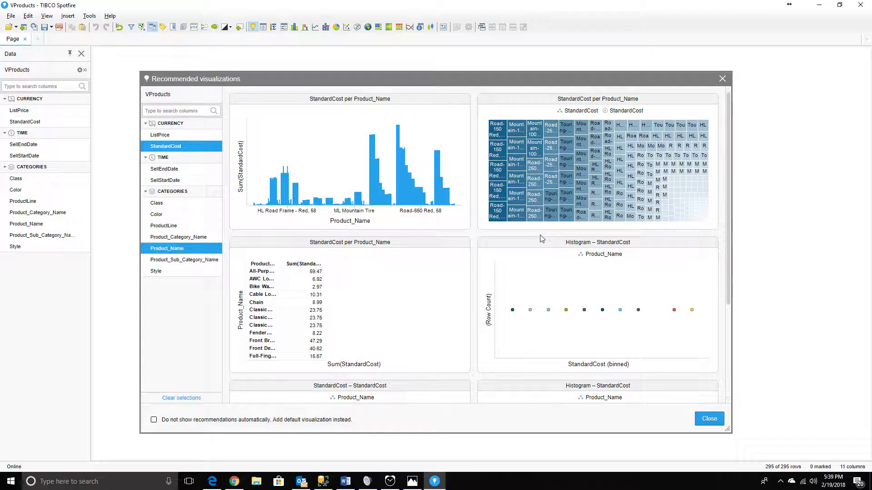
scroll(401, 181, "down", 4)
scroll(411, 299, "up", 4)
Also select Product_Sub_Category_Name and Product_Category_Name, add the trellised StandardCost per Product_Sub_Category_Name bar chart to the page, and close the recommendations.
left_click(180, 260)
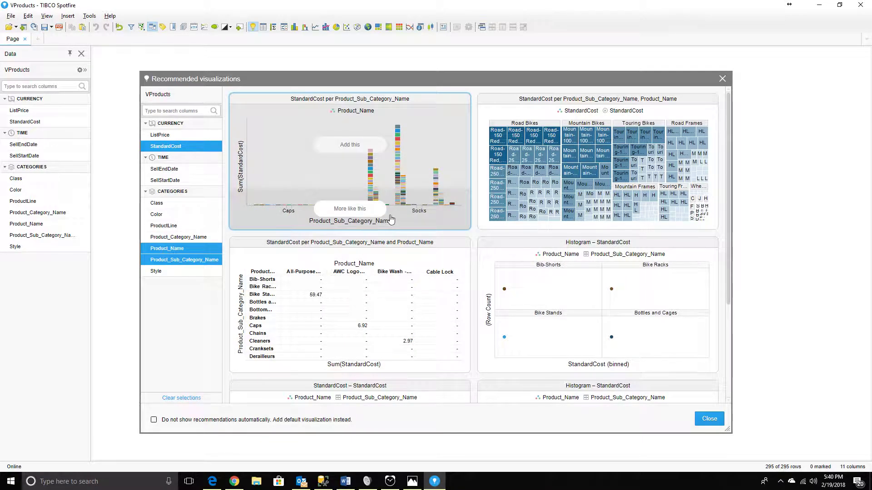
left_click(158, 237)
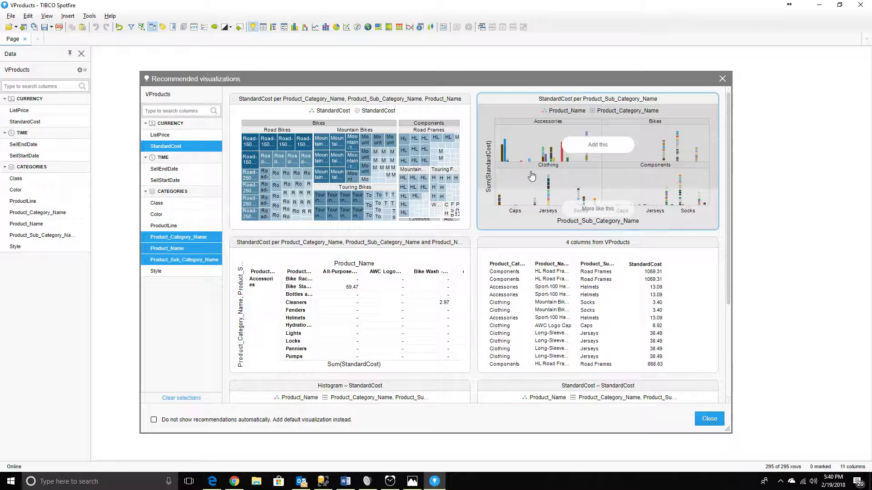
scroll(606, 211, "down", 2)
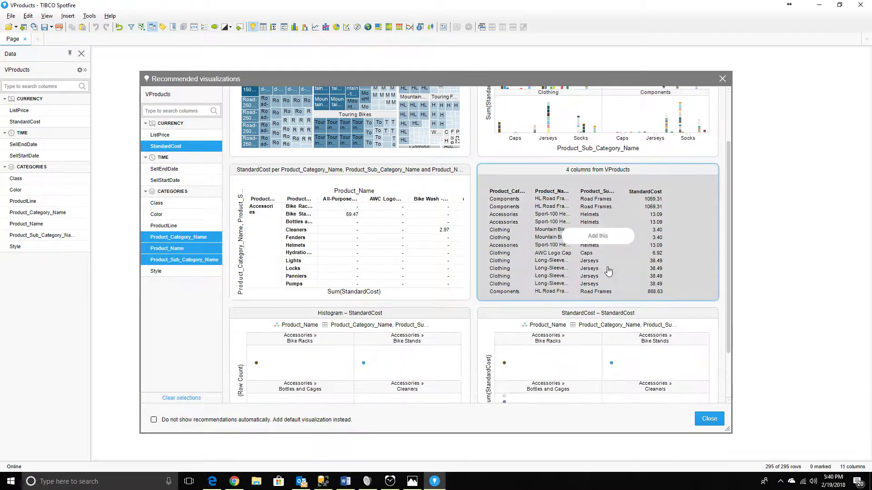
scroll(608, 272, "up", 2)
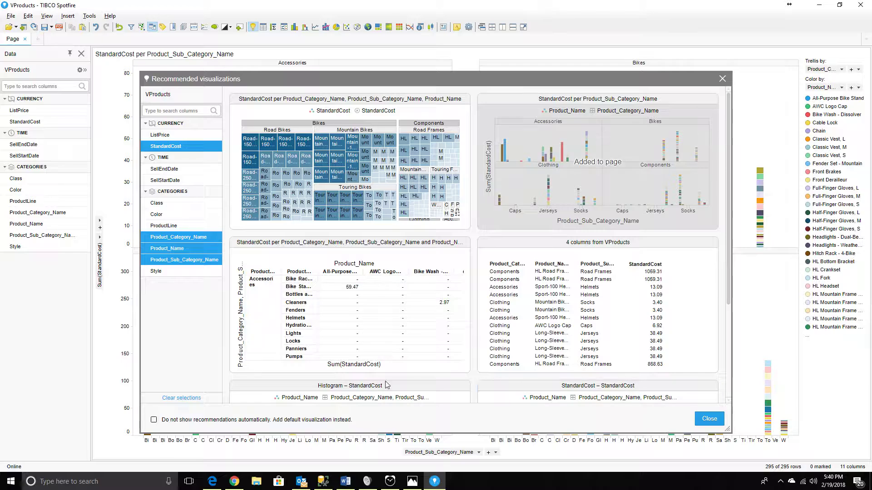
left_click(699, 418)
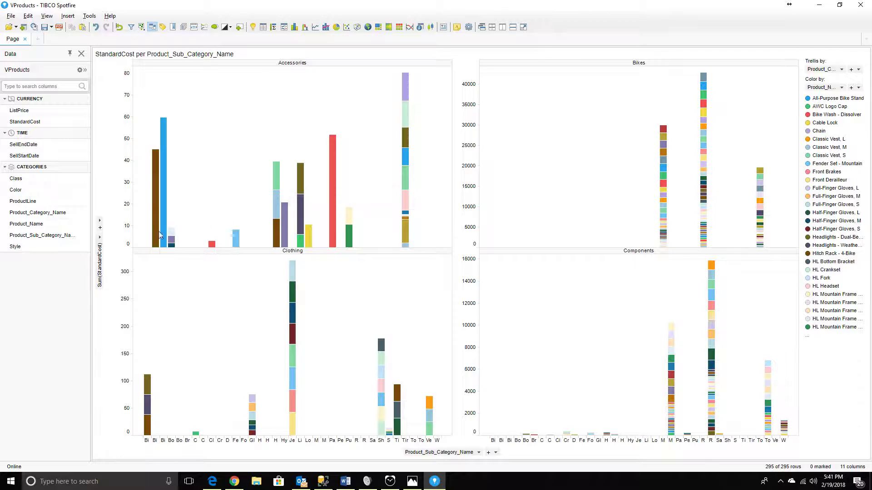
Enlarge the label area of the bar chart's Product_Sub_Category_Name axis to make room for the full subcategory names.
mouse_move(153, 233)
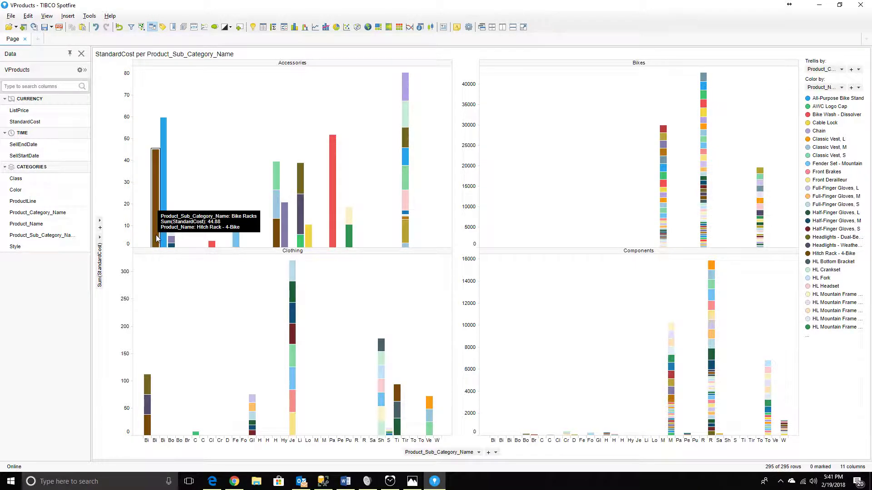
mouse_move(406, 111)
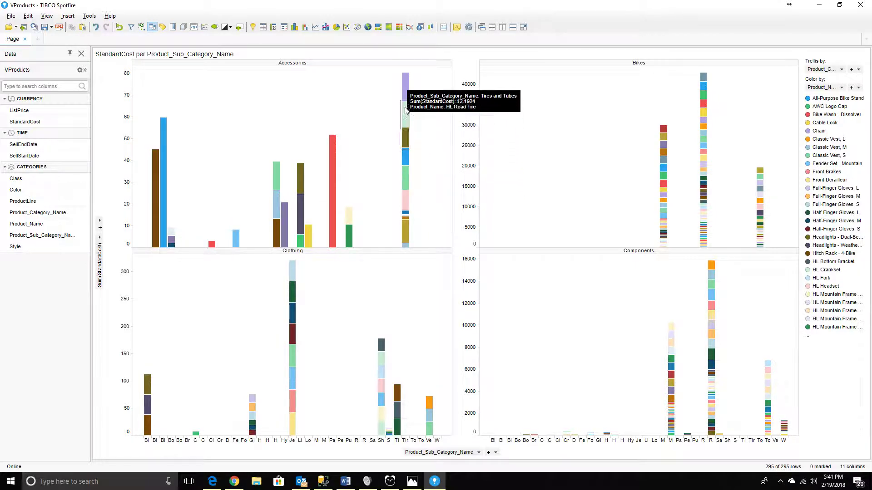
mouse_move(405, 234)
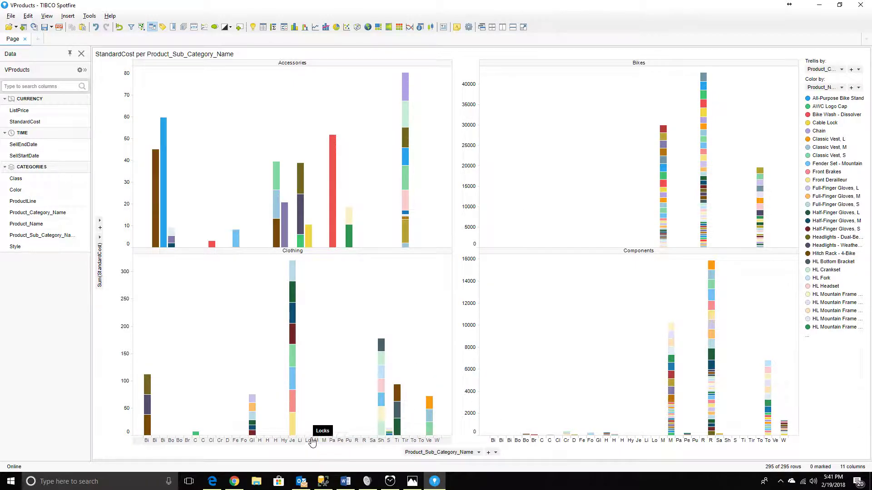
left_click_drag(318, 437, 323, 386)
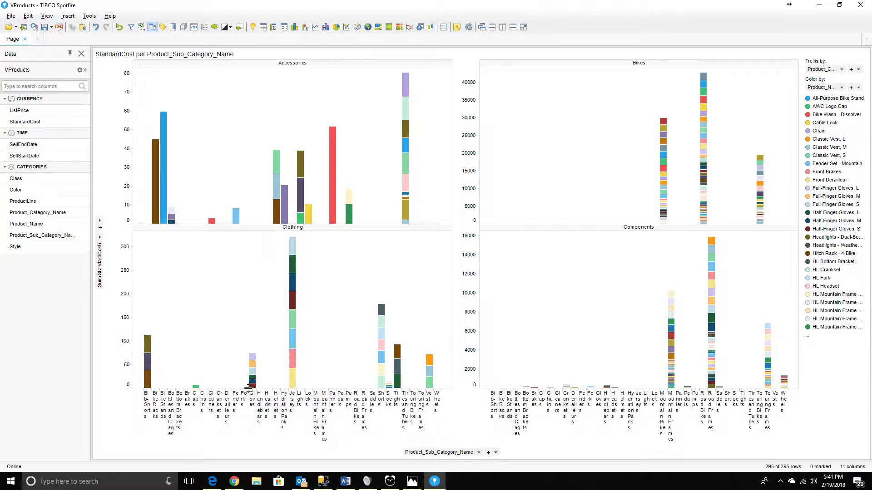
left_click_drag(249, 386, 252, 375)
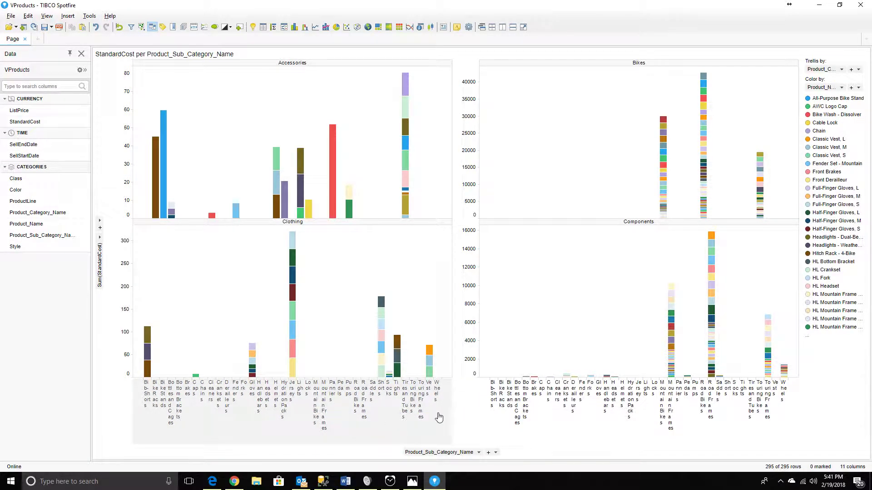
Show the zoom slider on the bar chart's Product_Sub_Category_Name axis and narrow its range to Bib-Shorts through Cleaners.
right_click(491, 399)
mouse_move(528, 455)
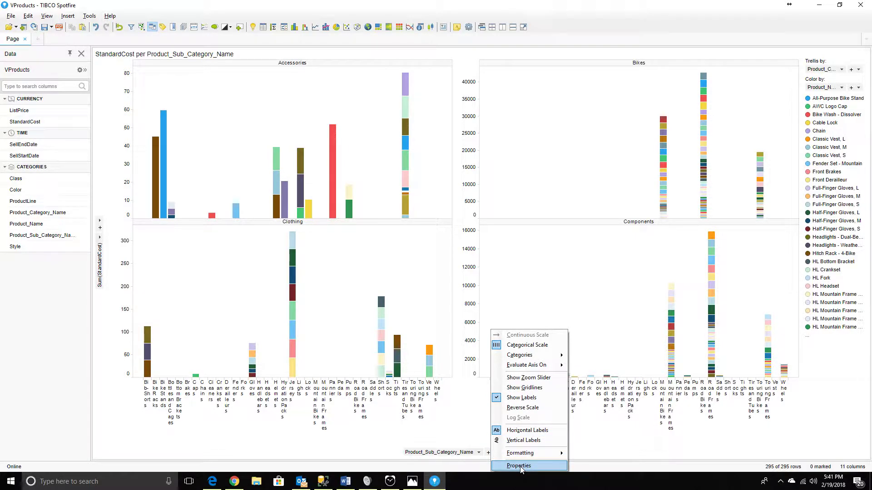
left_click(527, 377)
left_click_drag(791, 447, 291, 444)
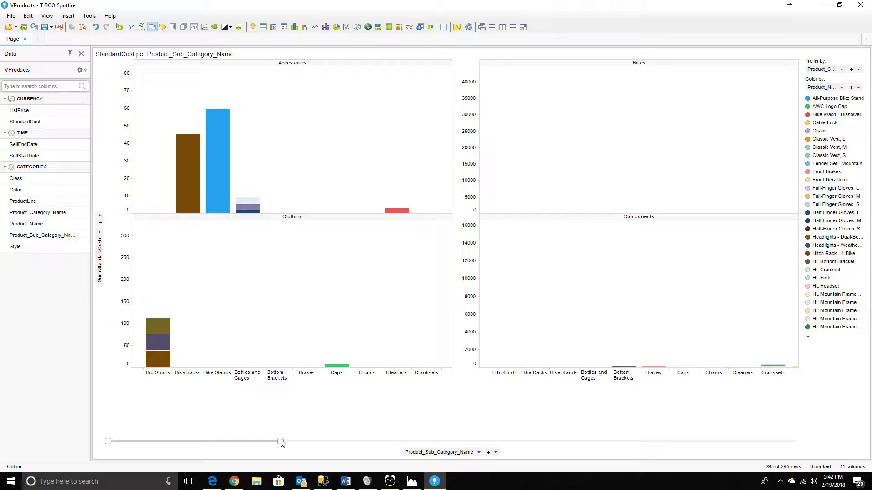
left_click_drag(273, 442, 270, 442)
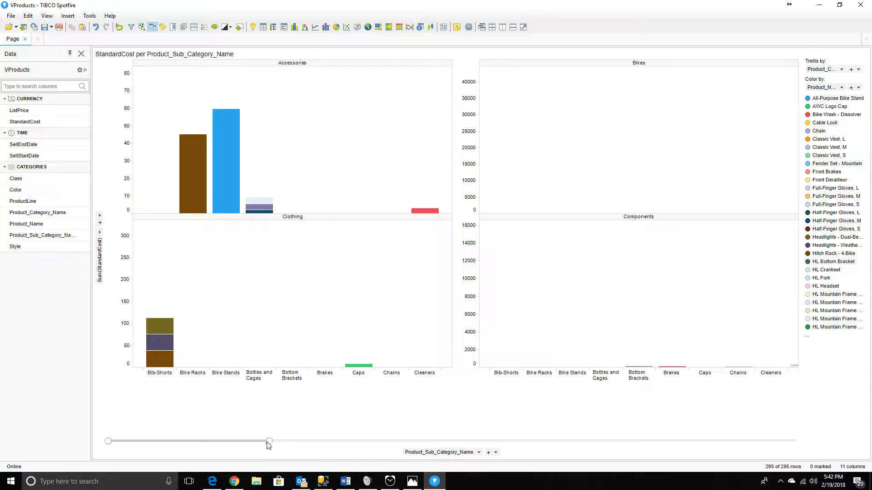
left_click(398, 483)
left_click(398, 482)
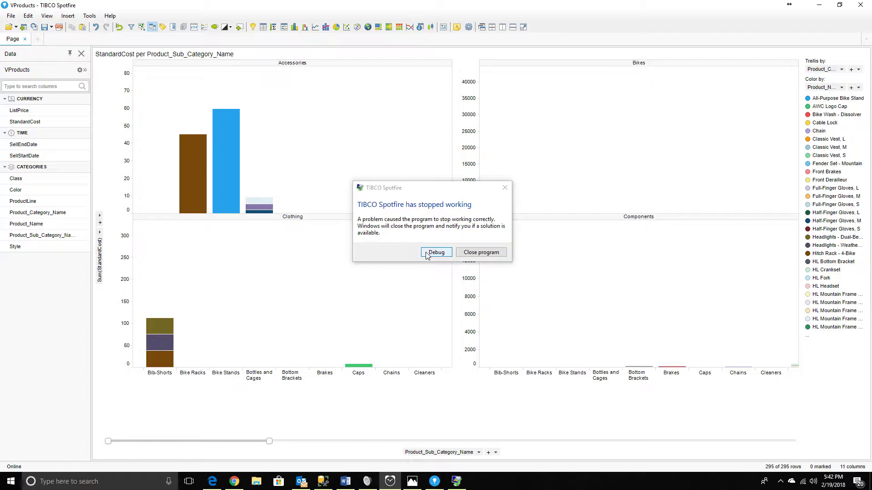
Close the crashed TIBCO Spotfire program, relaunch it and log in to the local Spotfire server.
left_click(481, 252)
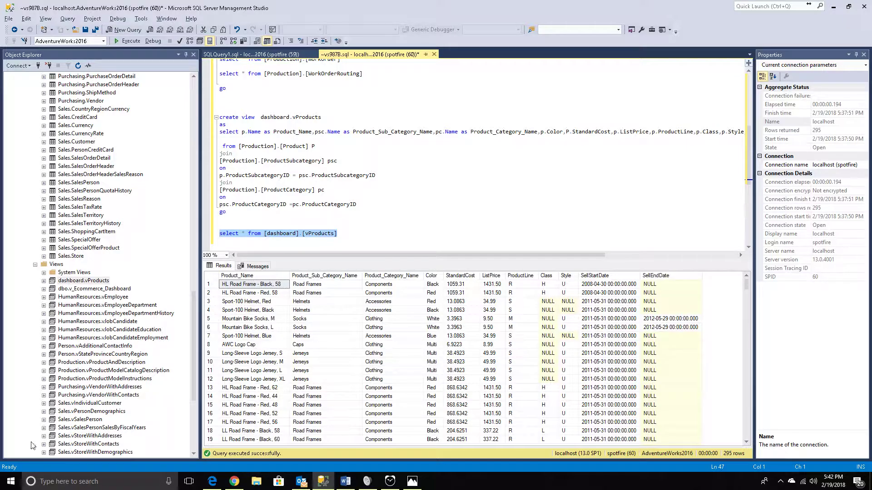
left_click(10, 481)
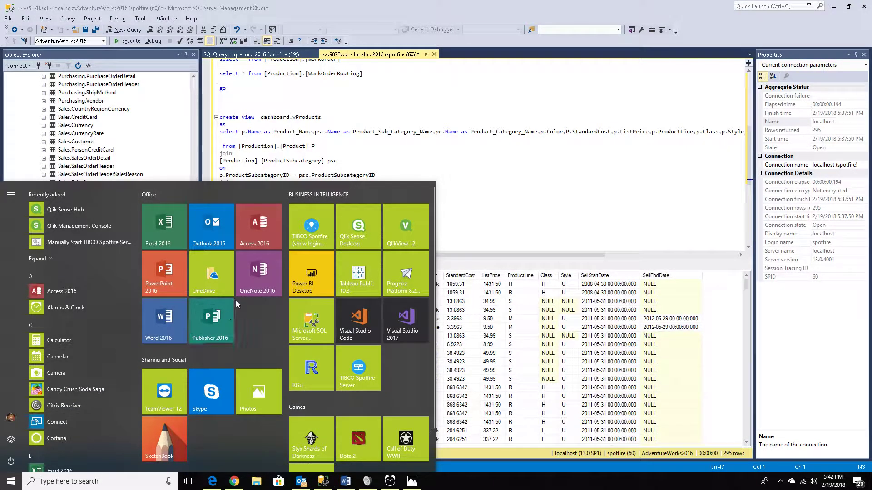
left_click(311, 236)
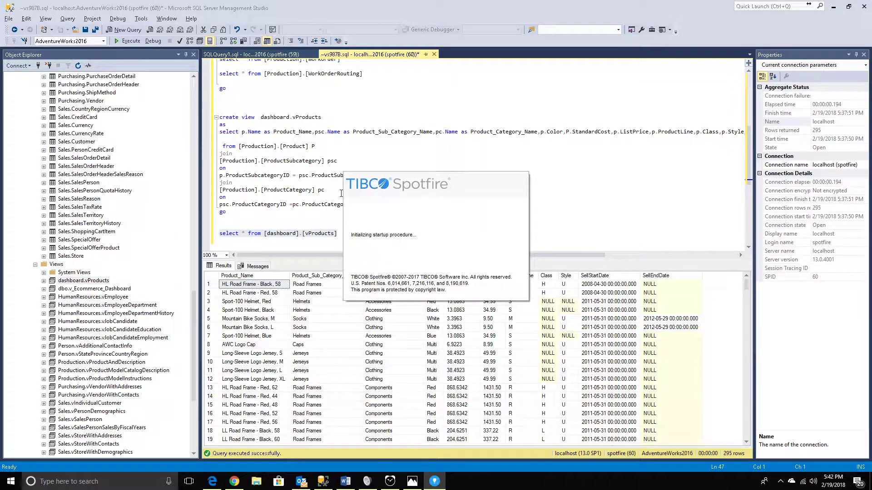
left_click(483, 292)
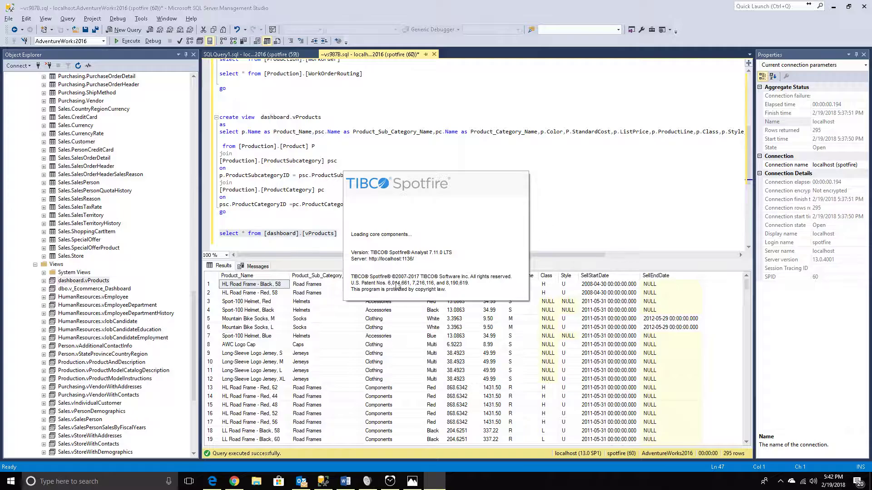
left_click(407, 486)
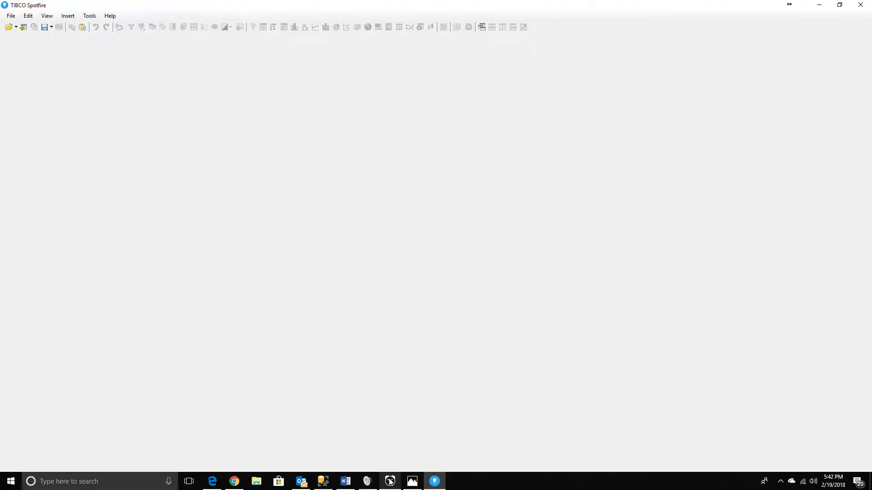
left_click(390, 482)
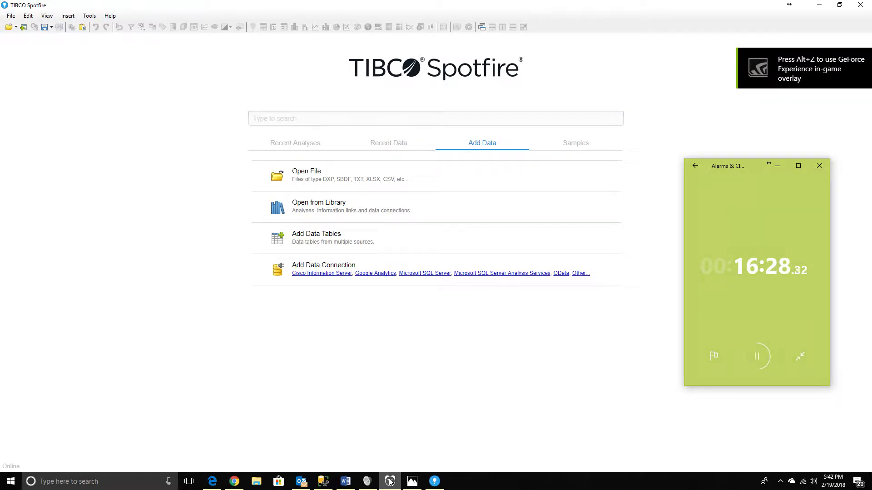
left_click(391, 482)
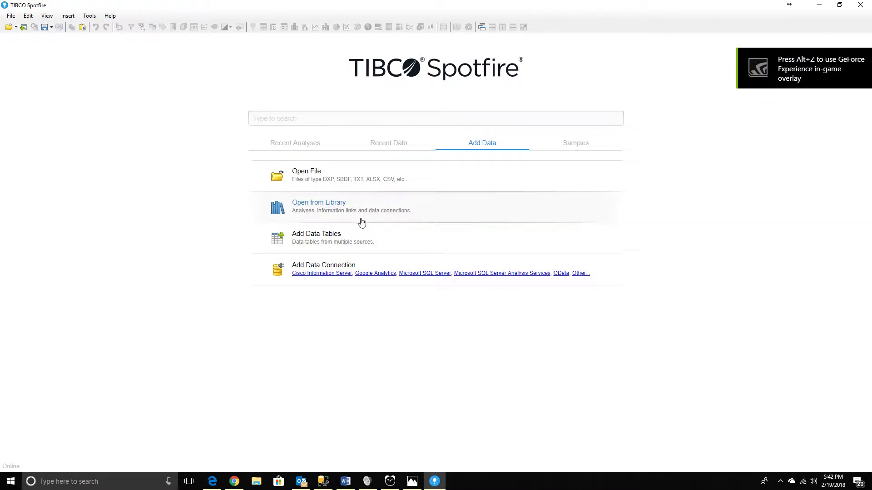
Add the IL_vProducts information link as an imported data table named vProducts, and dismiss the recommended visualizations.
left_click(296, 236)
left_click(533, 150)
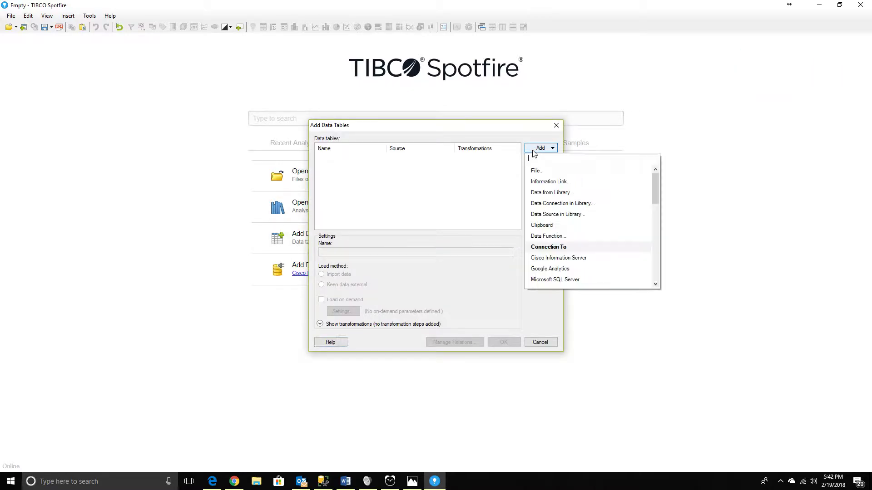
left_click(550, 182)
double_click(254, 155)
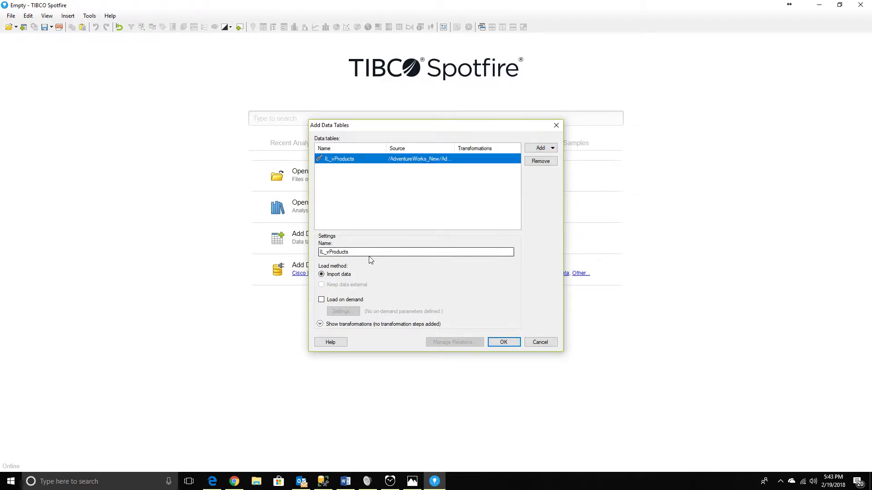
key("Delete")
left_click(500, 340)
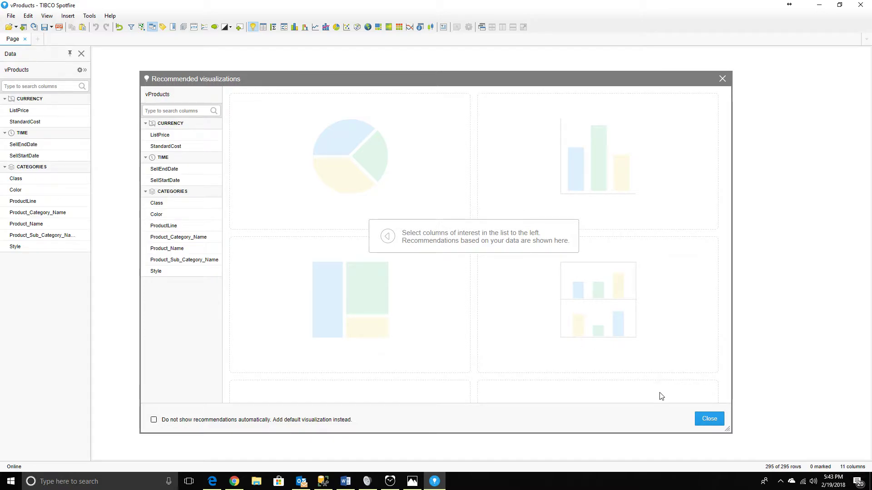
left_click(702, 419)
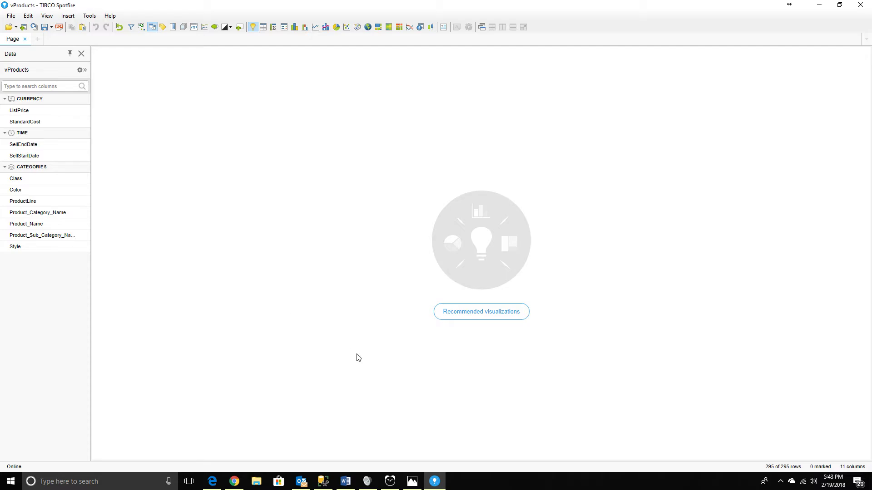